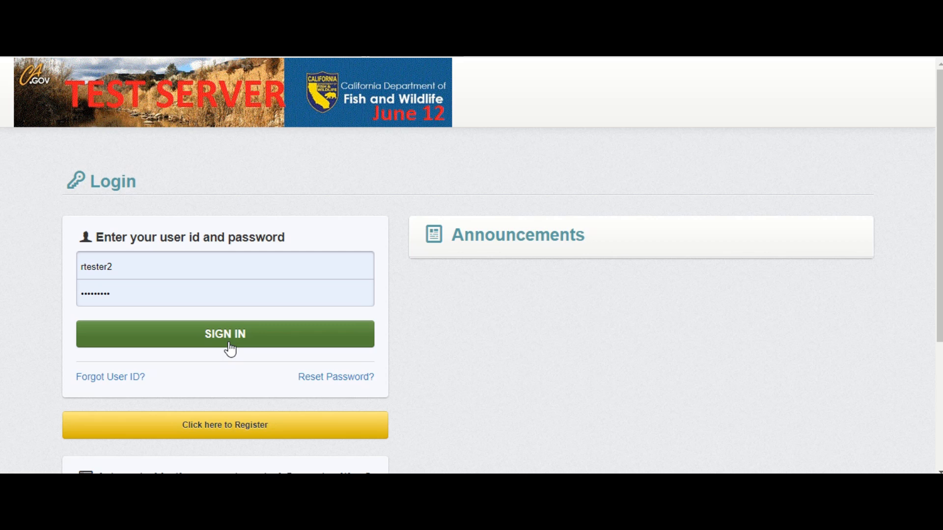
Sign in with the credentials already filled in and open the list of submitted notifications
click(229, 344)
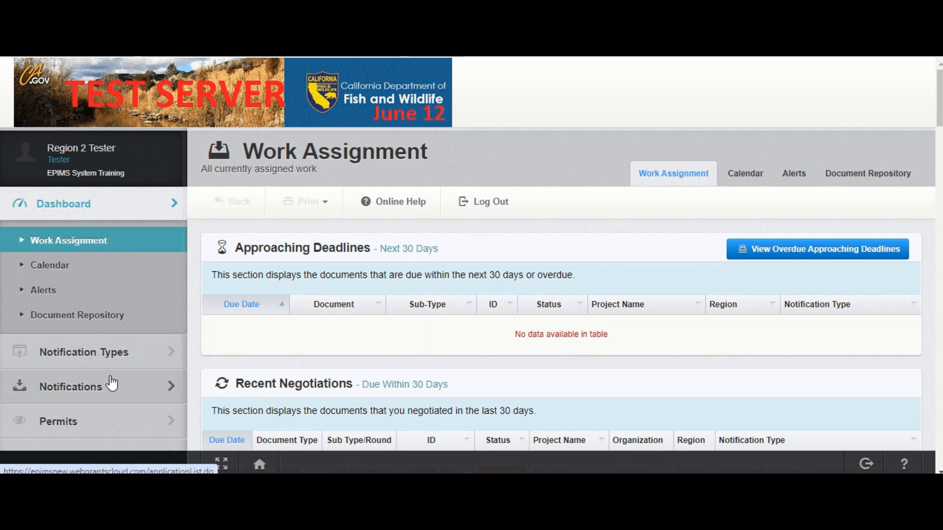
click(88, 396)
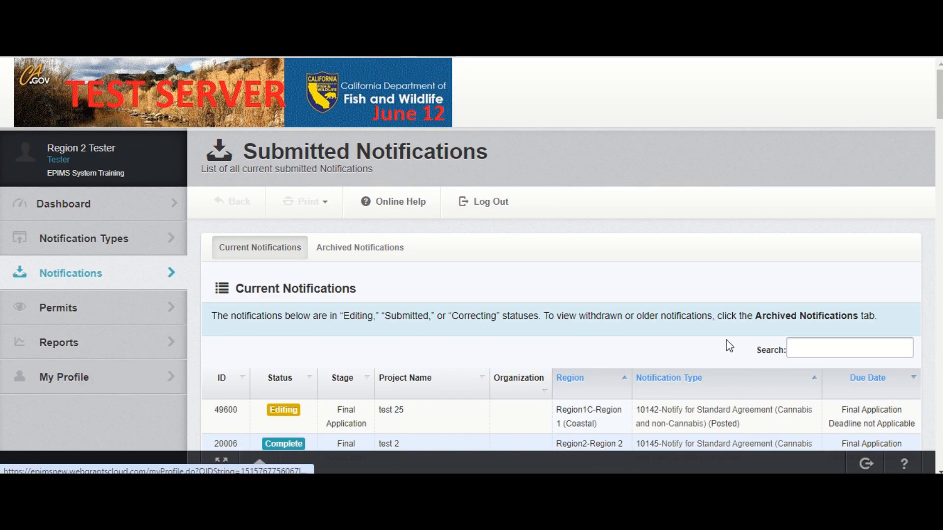
Search the current notifications for "training" and open the Training_Test notification
click(863, 347)
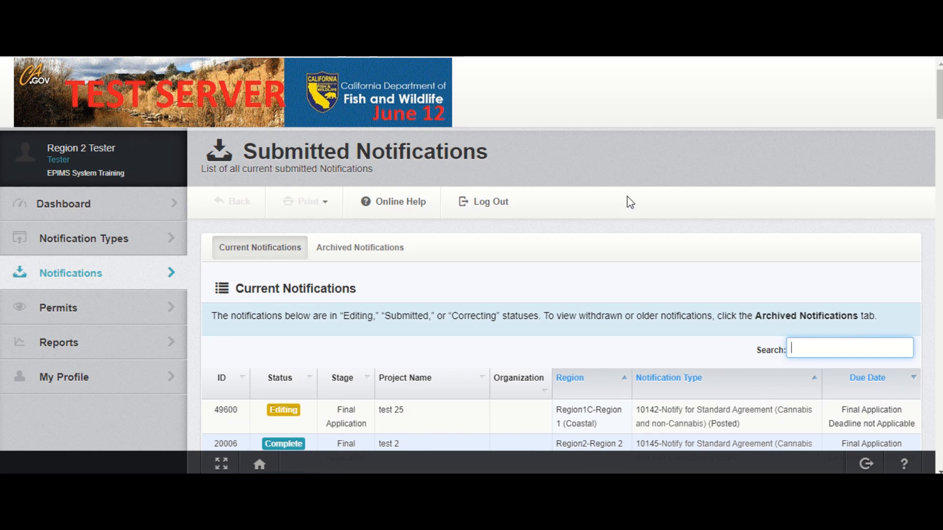
text(training)
scroll(386, 148, down, 2)
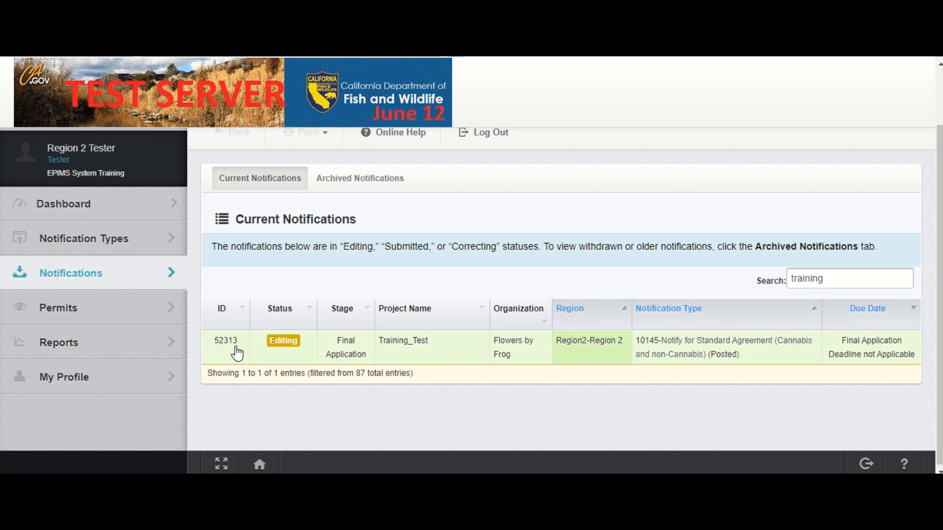
click(416, 361)
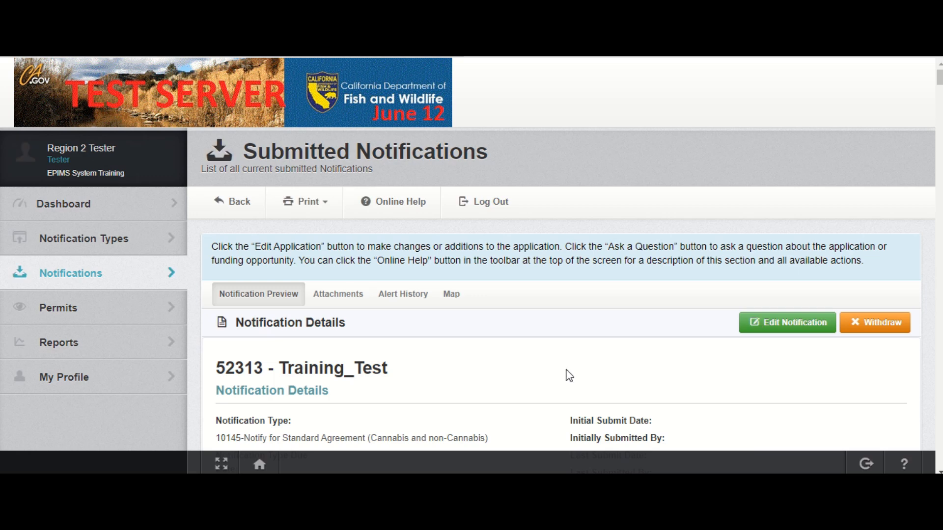
Put the Training_Test notification into editing and open its Fees Schedule component
click(817, 330)
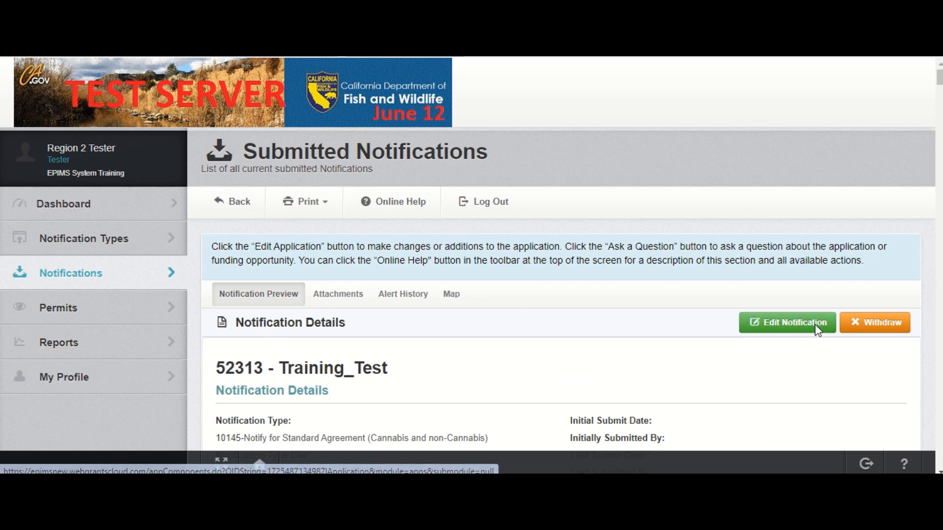
scroll(701, 361, down, 3)
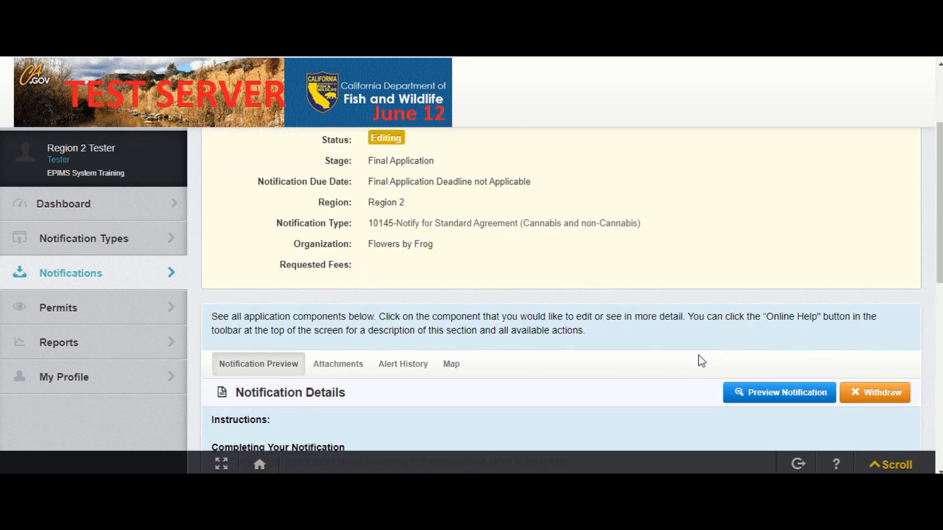
scroll(699, 356, down, 3)
scroll(699, 355, down, 4)
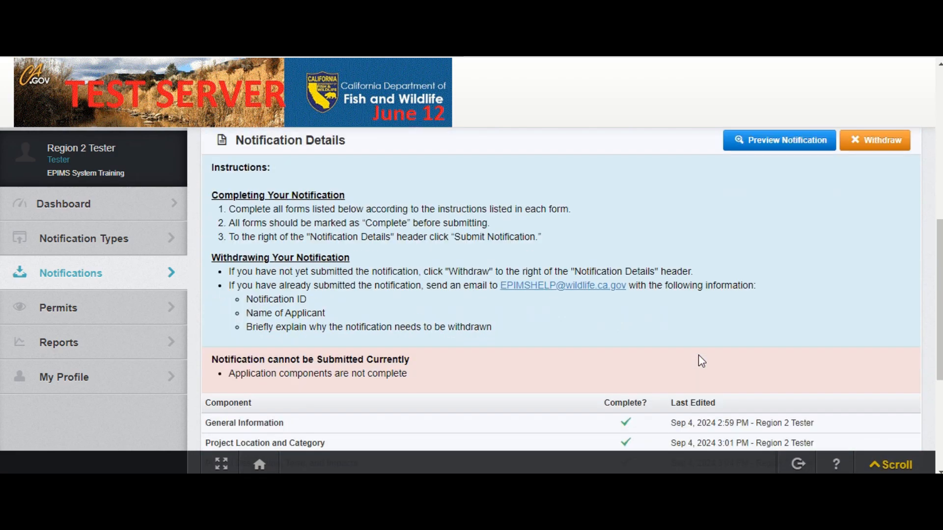
scroll(699, 354, down, 1)
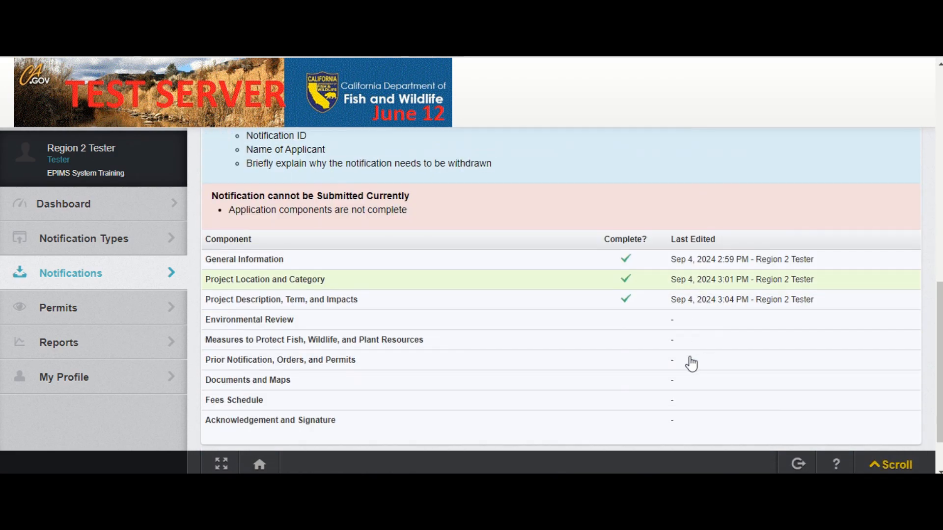
click(268, 408)
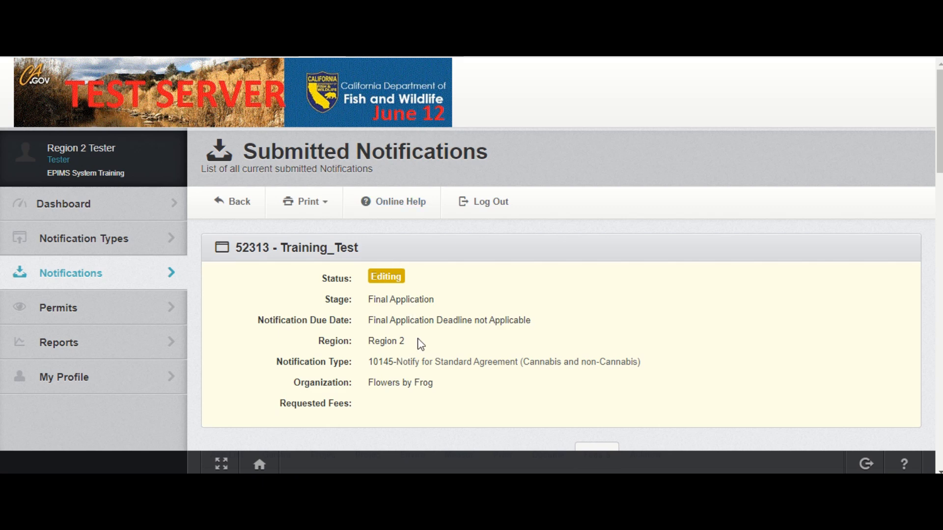
Review the Fees Schedule instructions and the regular term, long term and remediation fee sections
scroll(426, 349, down, 2)
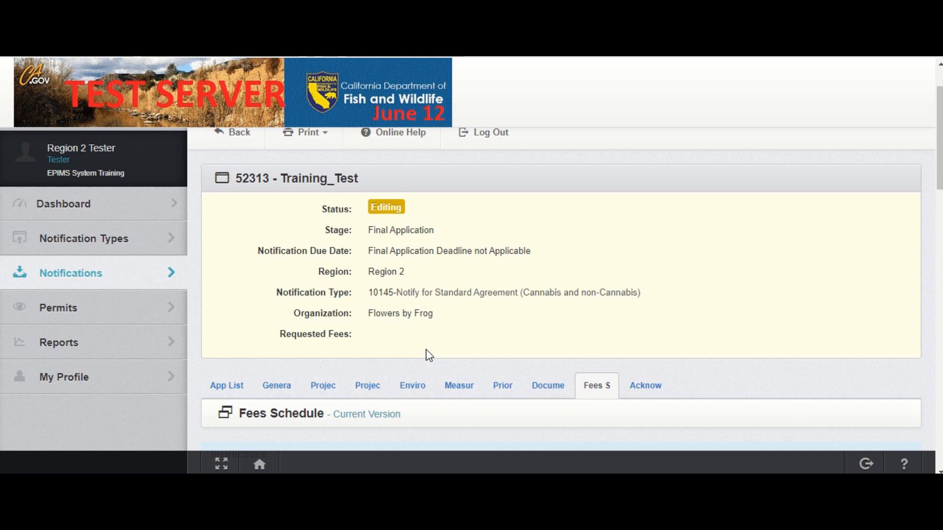
scroll(426, 349, down, 4)
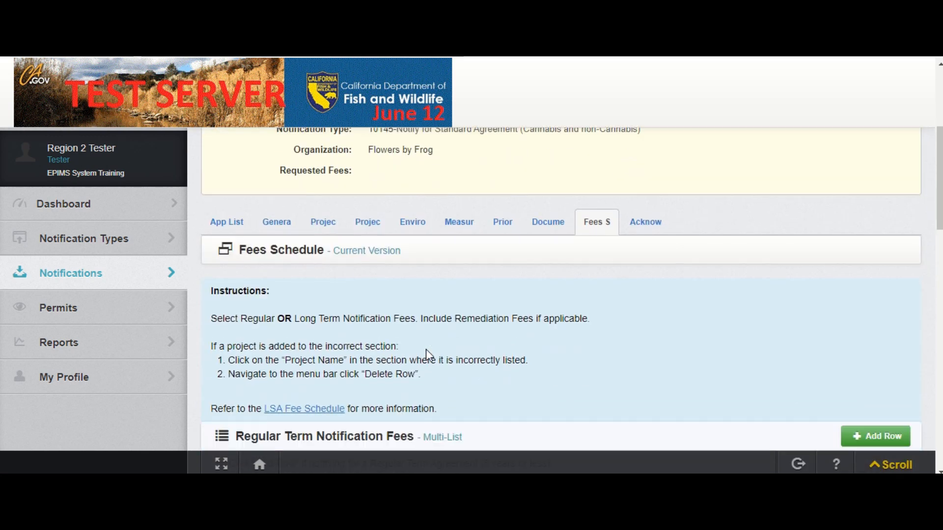
scroll(426, 349, down, 8)
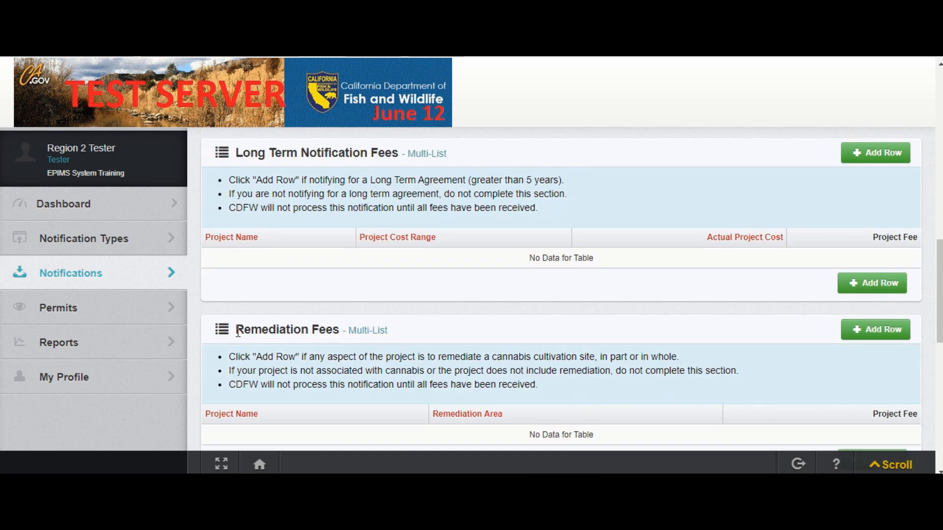
drag(235, 330, 345, 335)
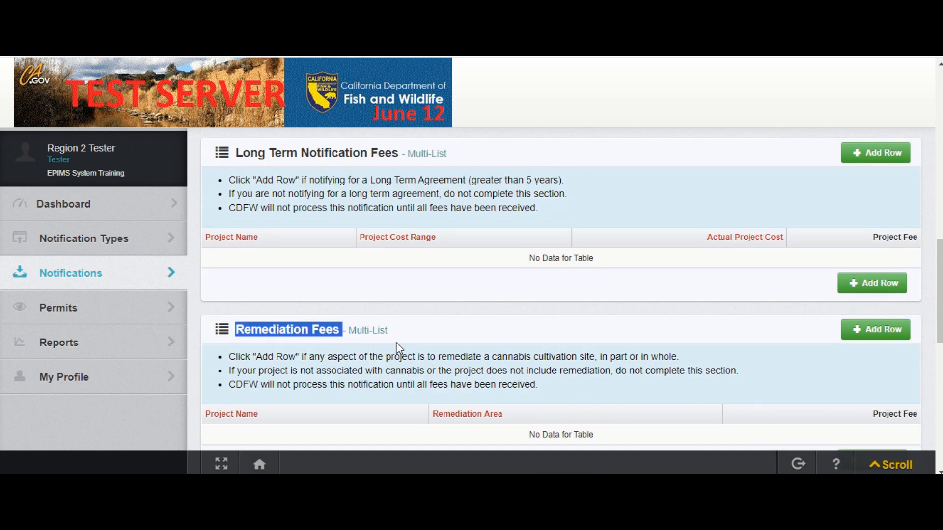
click(418, 336)
scroll(417, 335, up, 6)
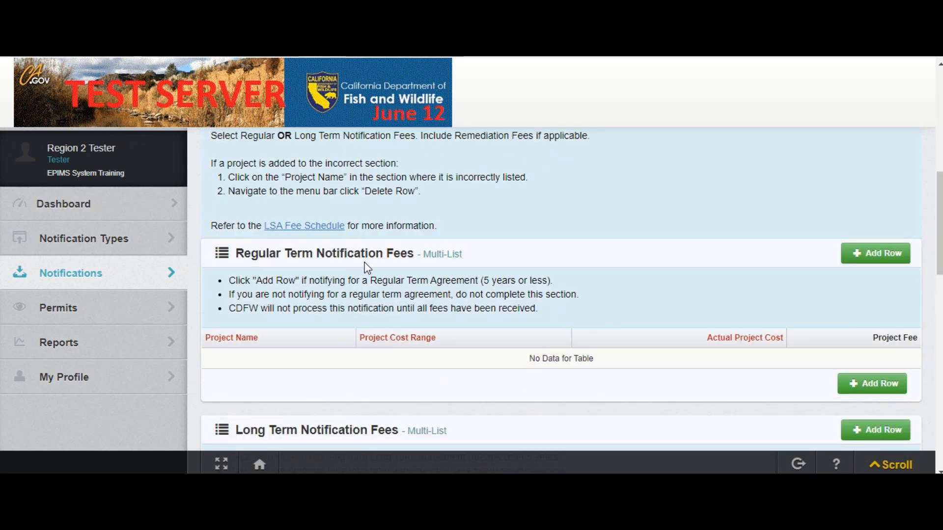
Add a Regular Term Notification Fees row for Test Culvert 1 with the cost range "$5,000 to less than $10,000"
click(876, 260)
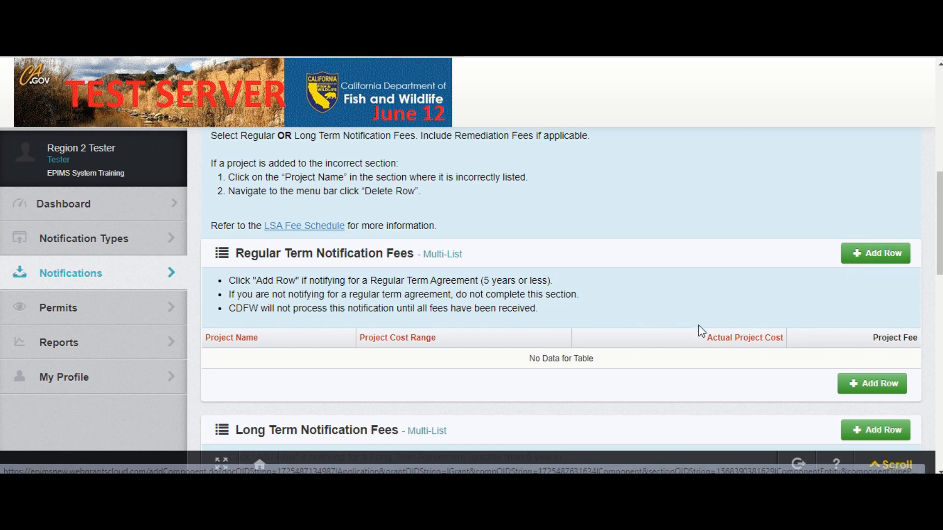
scroll(664, 333, down, 6)
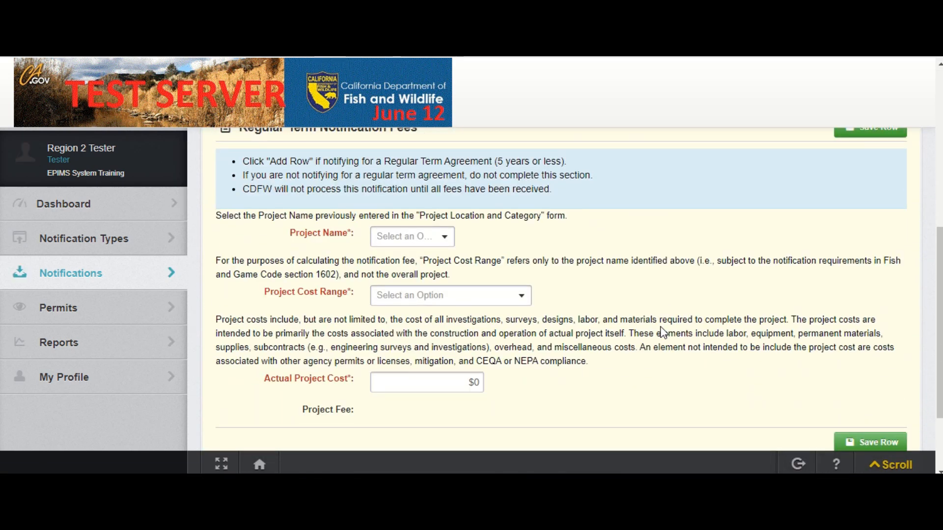
click(405, 244)
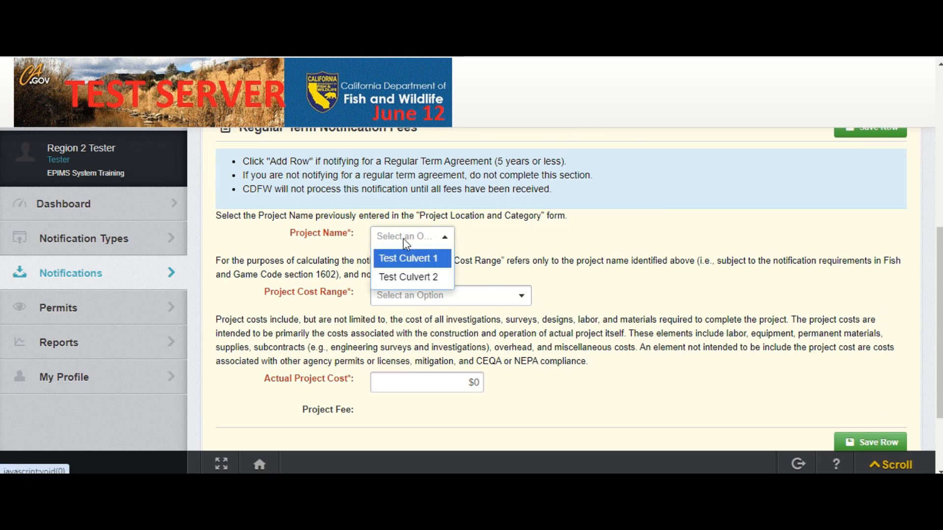
click(406, 260)
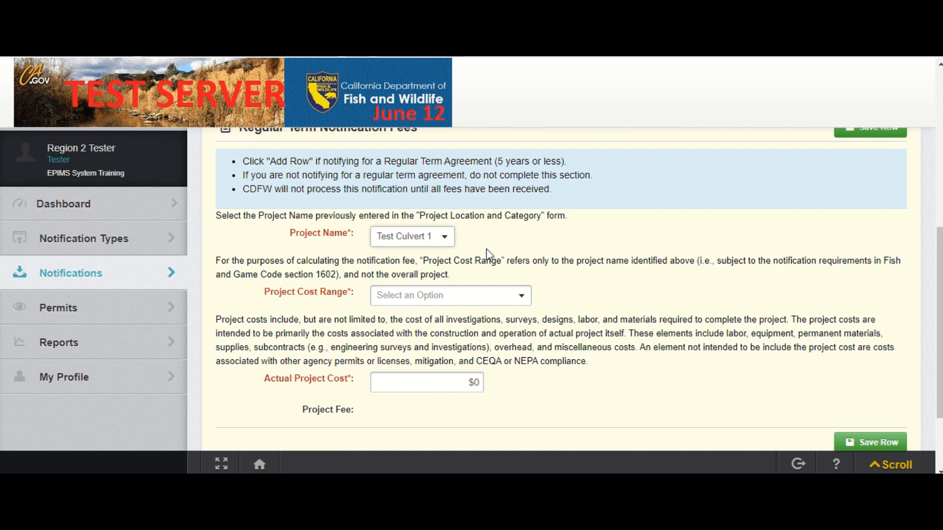
click(470, 296)
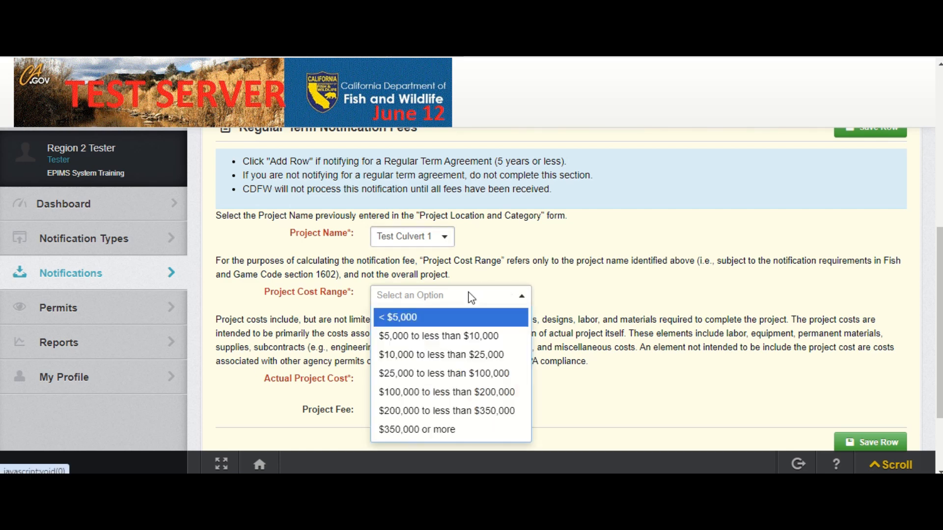
click(460, 337)
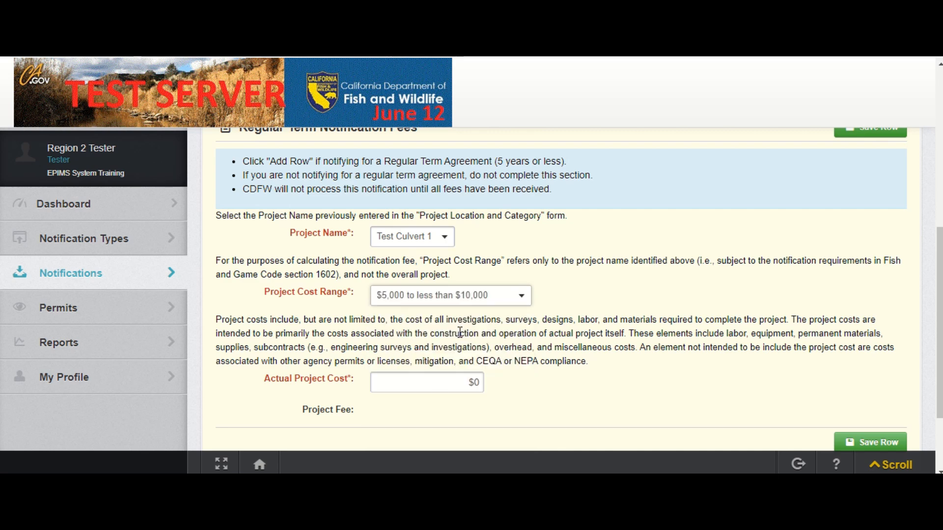
Set Test Culvert 1's actual project cost to 6200 and save the fee row
click(414, 380)
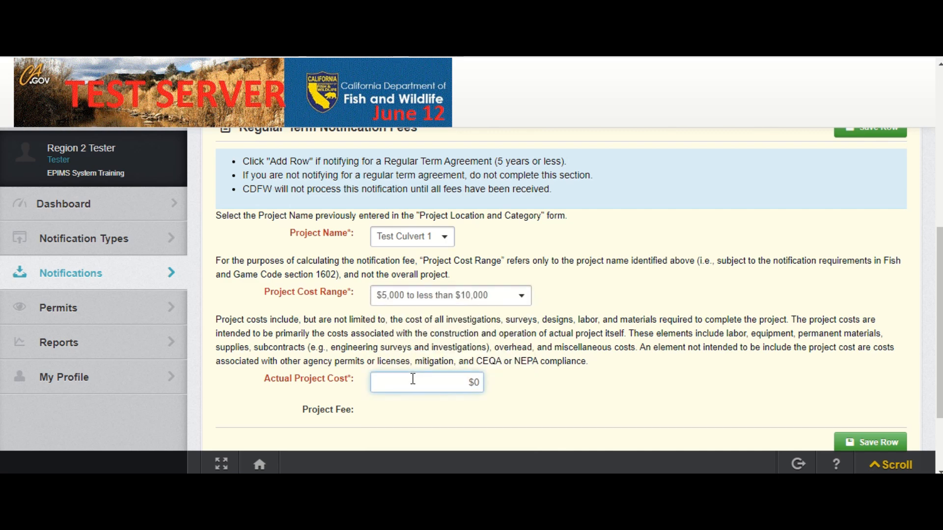
text(6200)
key(Delete)
key(Delete)
key(BackSpace)
text(0)
click(549, 402)
scroll(874, 345, down, 2)
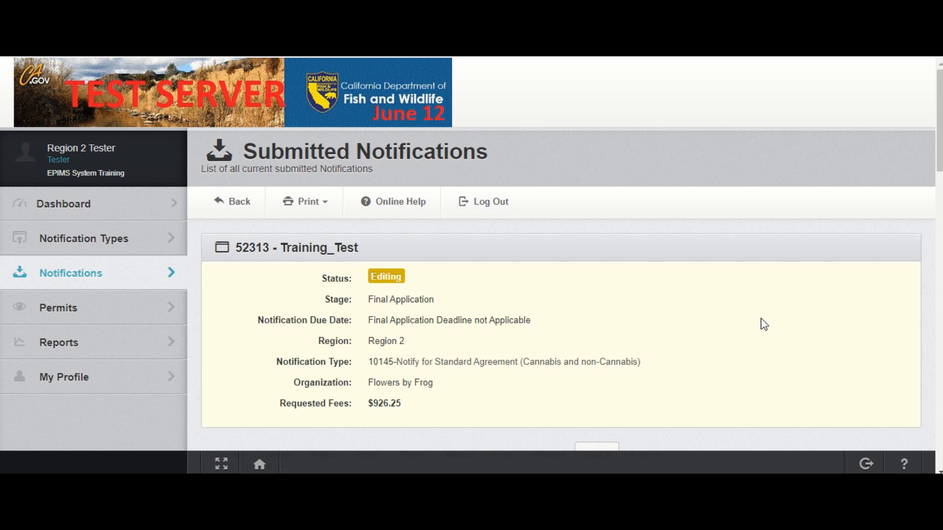
Add another Regular Term Notification Fees row for Test Culvert 2 with the cost range "$10,000 to less than $25,000"
scroll(763, 324, down, 1)
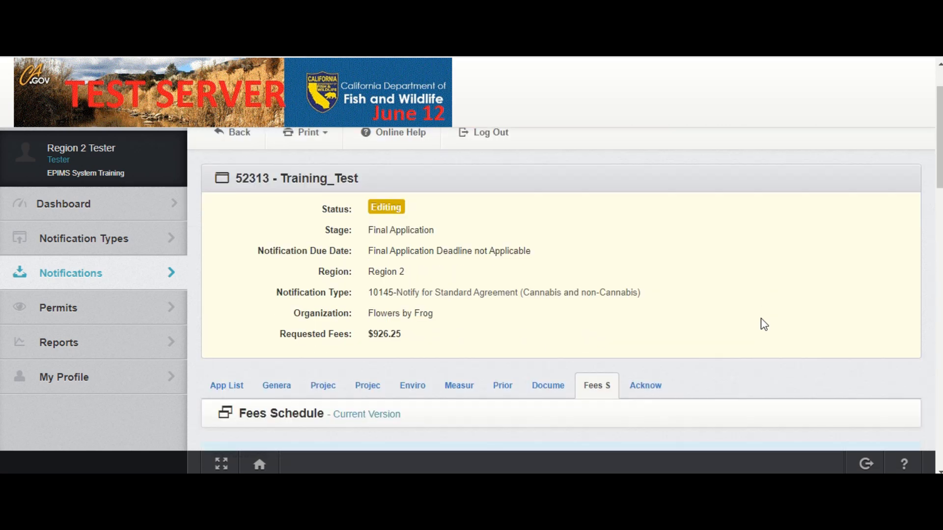
scroll(764, 324, down, 1)
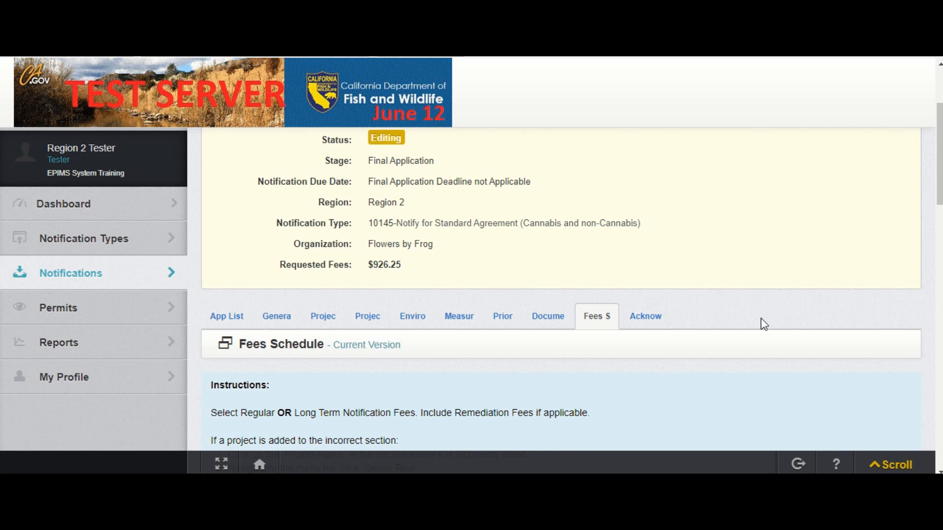
scroll(761, 318, down, 1)
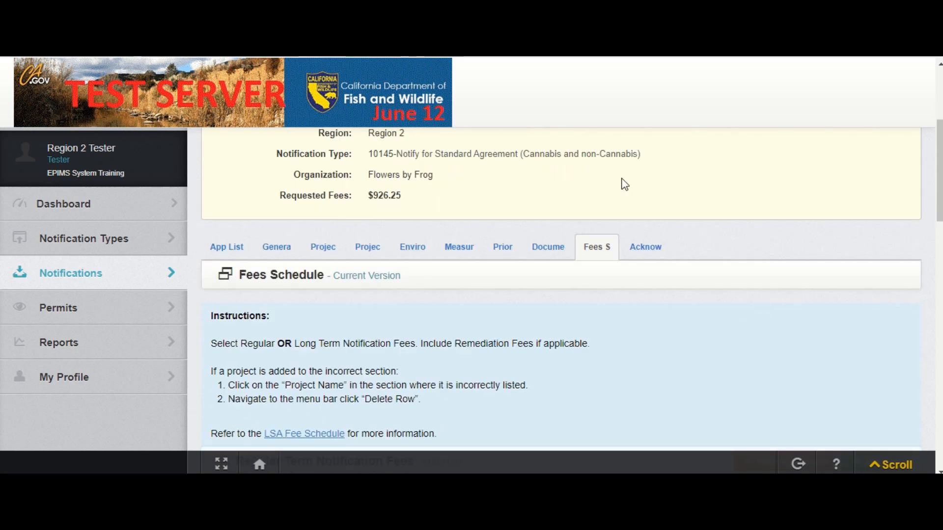
scroll(505, 329, down, 3)
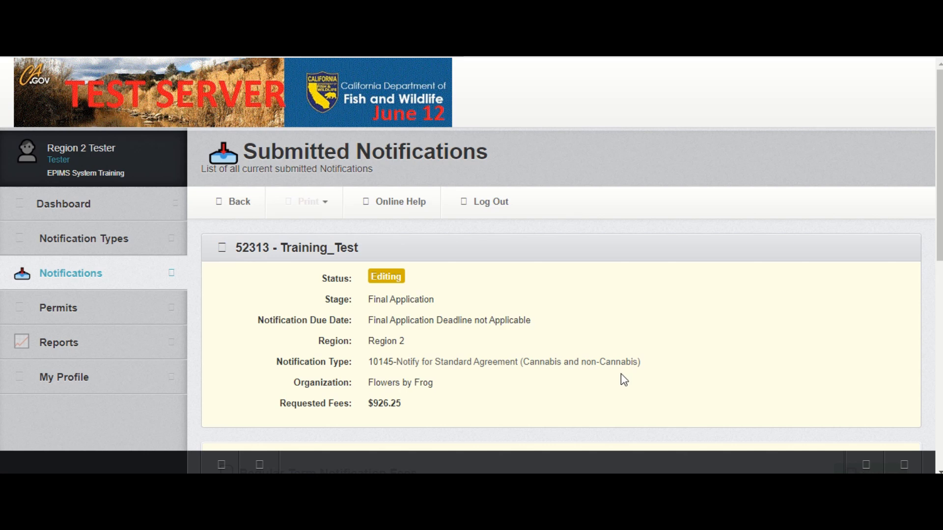
scroll(620, 373, down, 3)
click(408, 306)
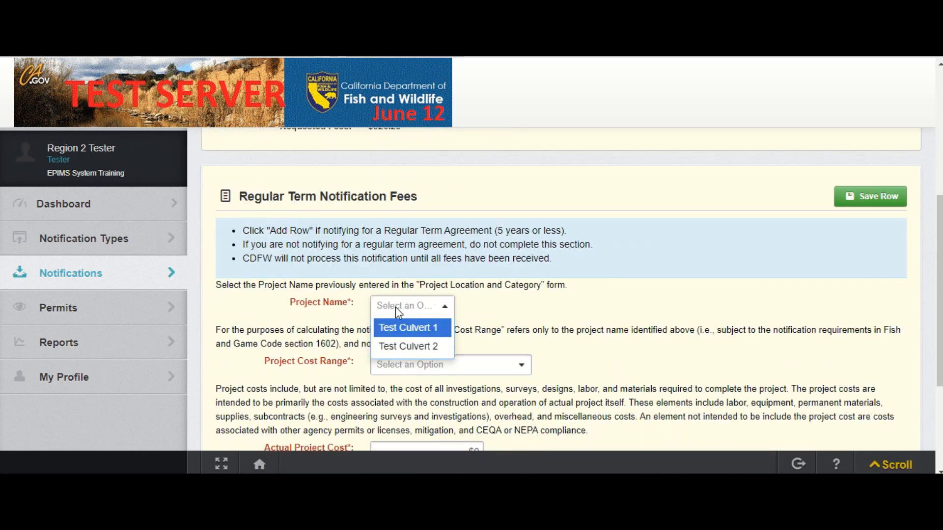
click(401, 348)
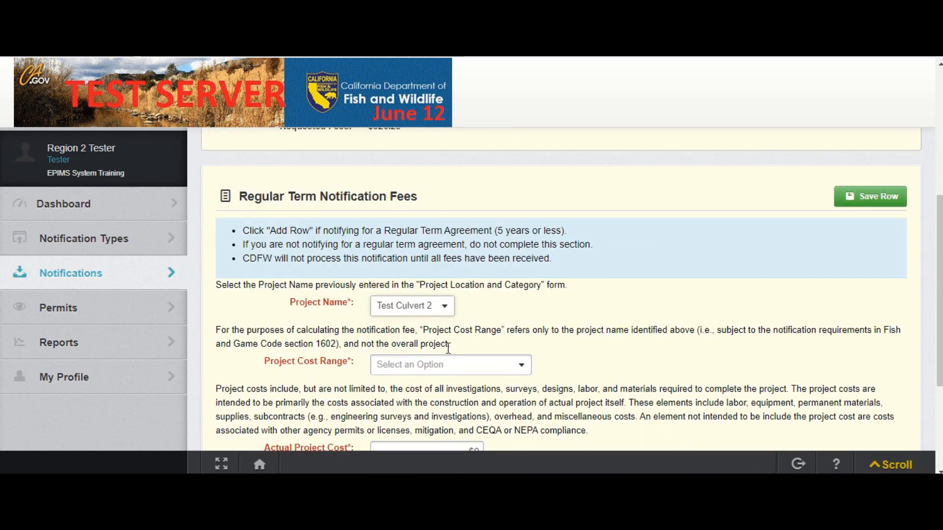
click(468, 367)
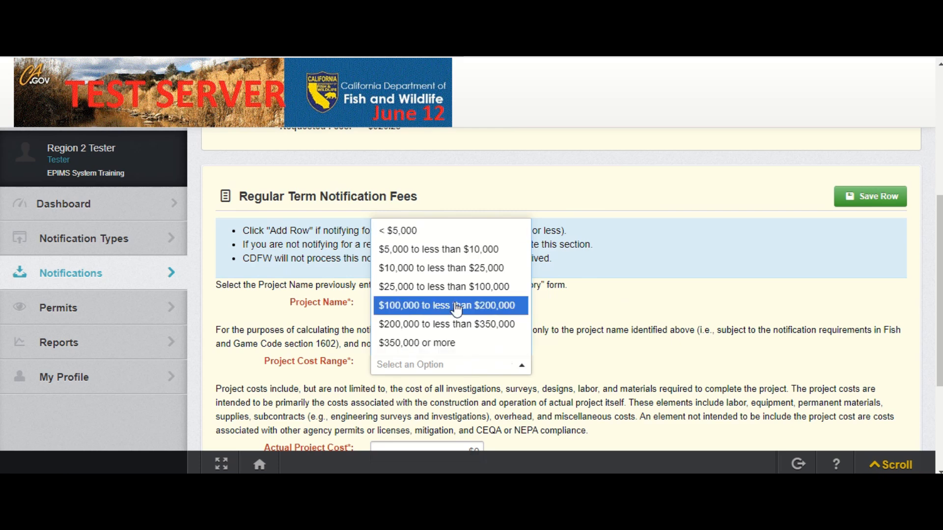
click(461, 276)
scroll(548, 352, down, 2)
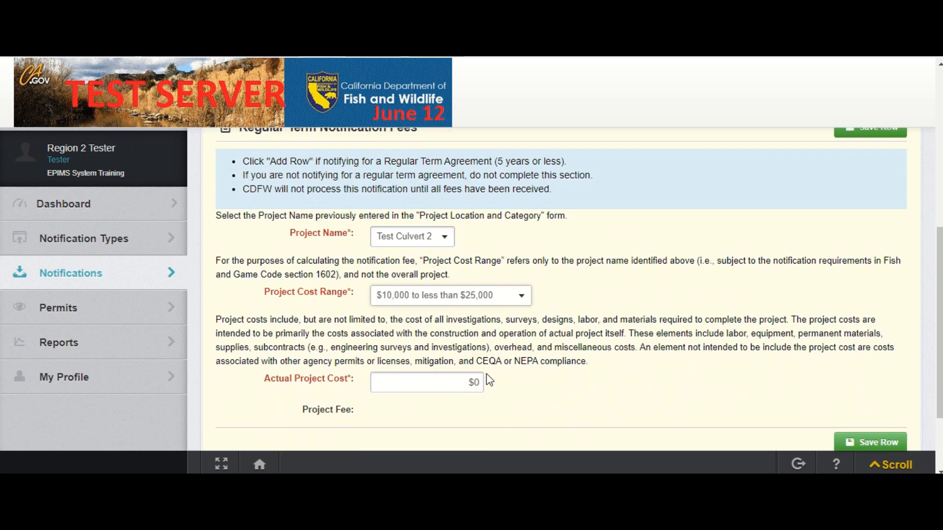
Set Test Culvert 2's actual project cost to 15000 and save the fee row
click(481, 384)
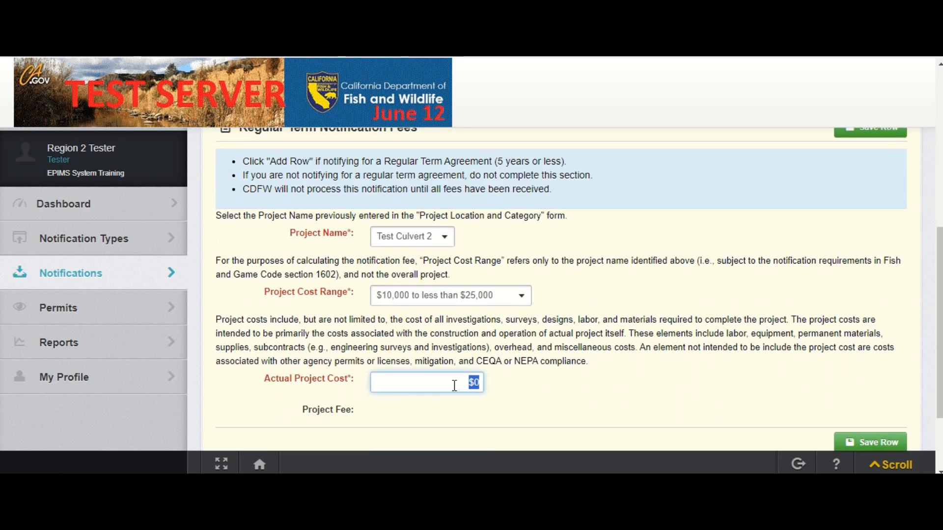
text(15000)
click(541, 402)
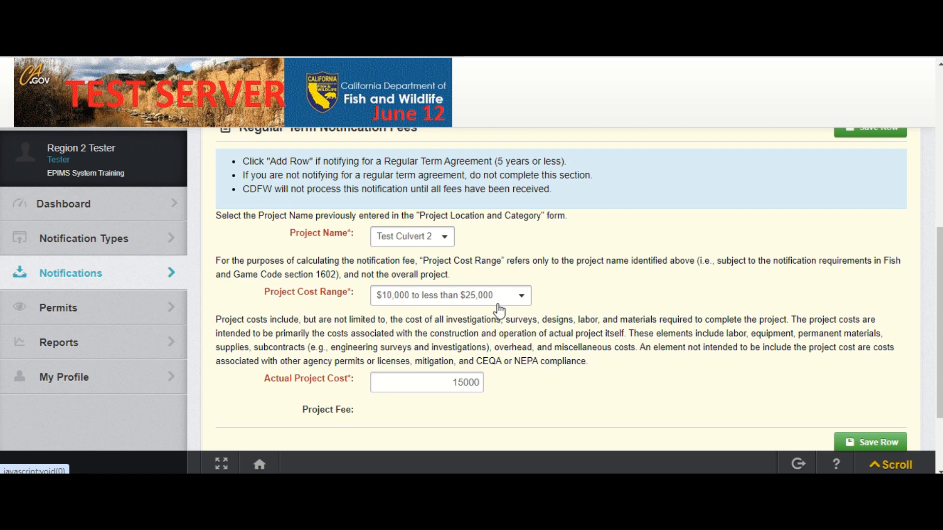
scroll(590, 347, down, 2)
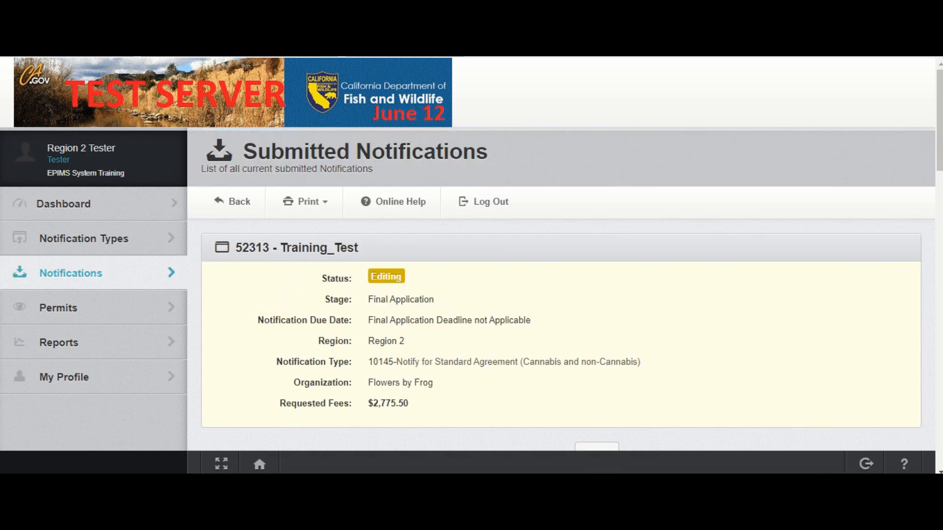
scroll(602, 354, down, 3)
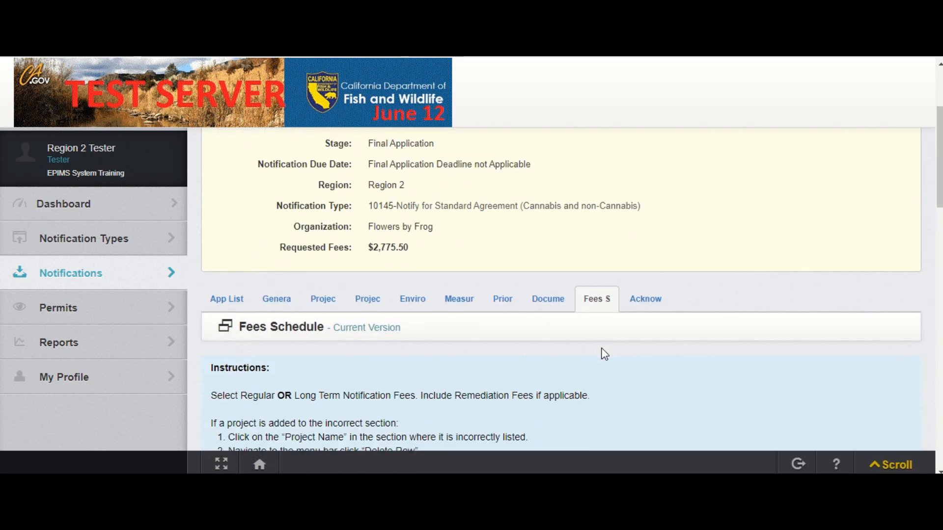
Add a Payment Information row to the Fees Schedule with Credit Card as the payment method
scroll(604, 354, down, 10)
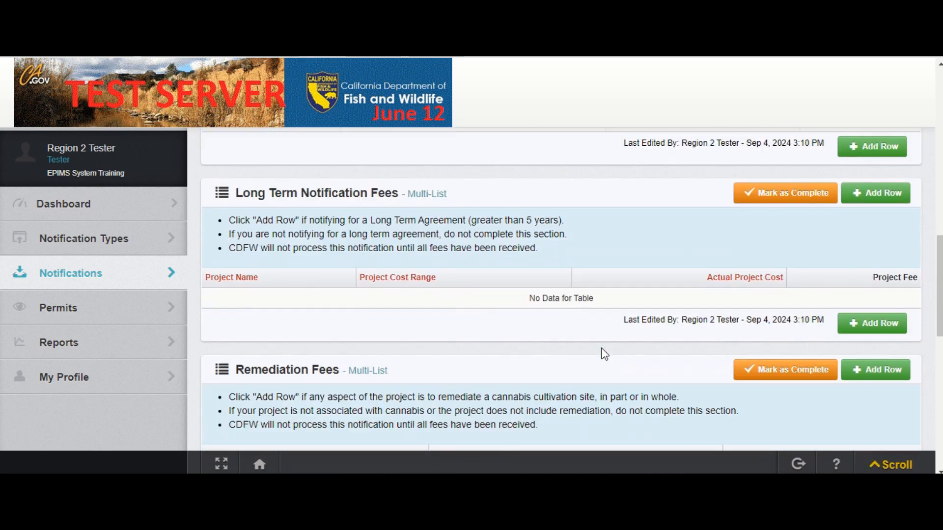
scroll(604, 354, down, 7)
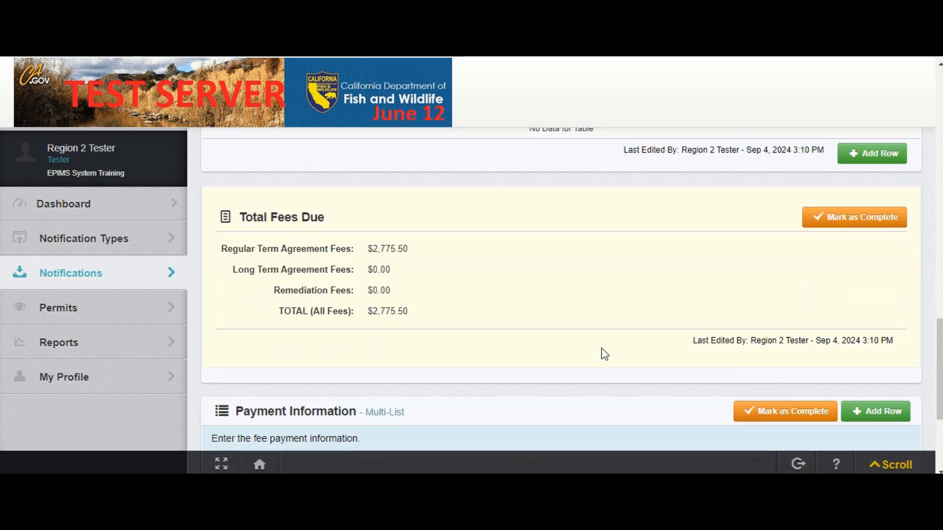
scroll(604, 354, down, 3)
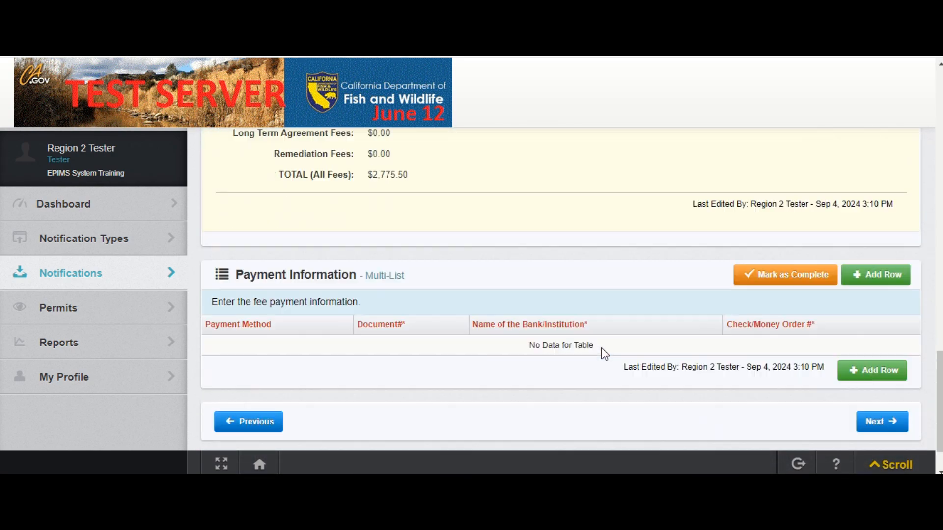
click(883, 282)
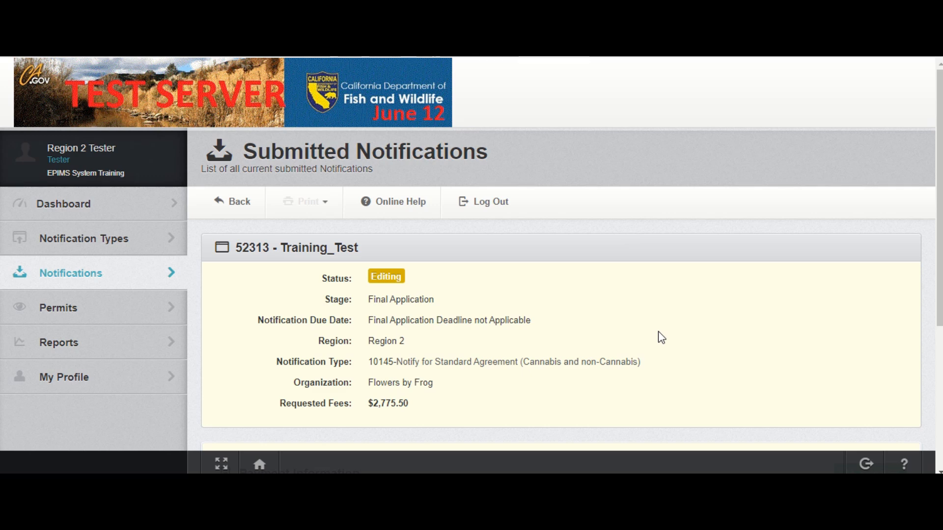
scroll(661, 338, down, 4)
click(447, 328)
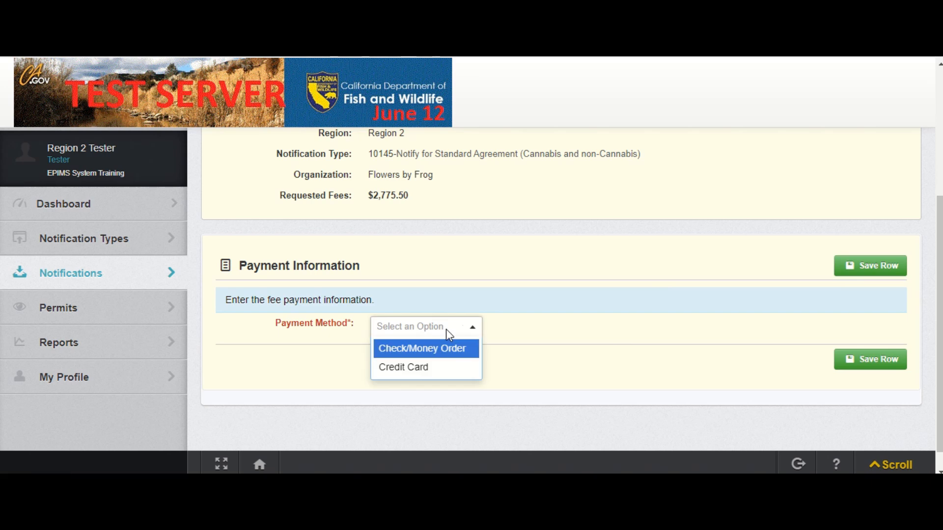
click(433, 369)
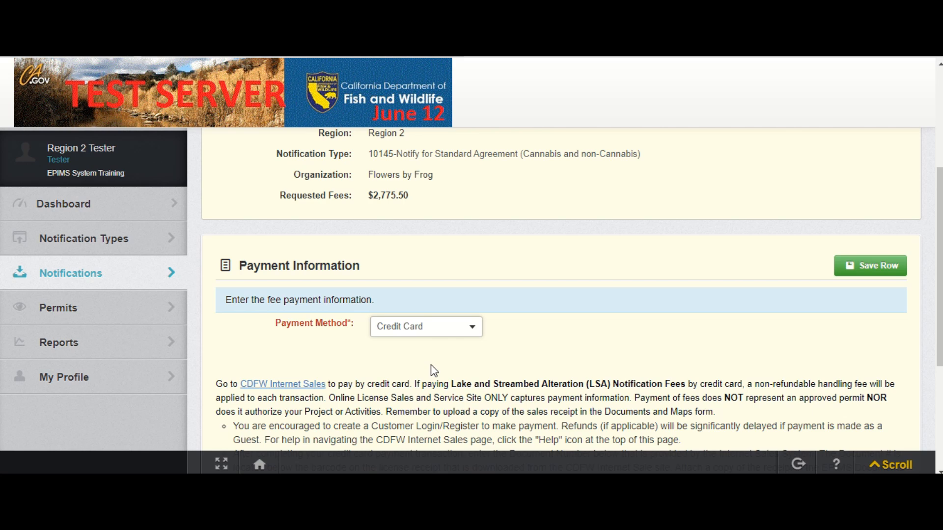
Open the CDFW Internet Sales site linked in the credit card payment instructions and continue as a guest
scroll(589, 393, down, 2)
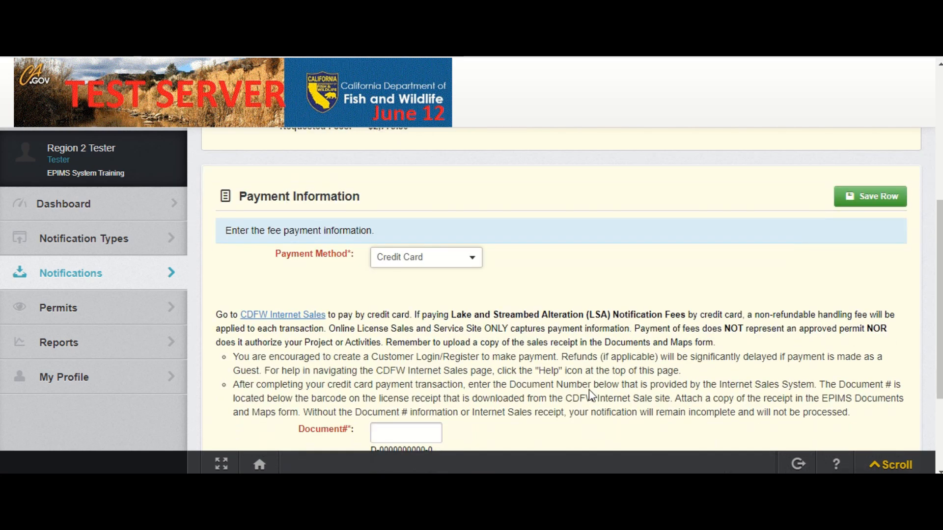
scroll(589, 393, down, 2)
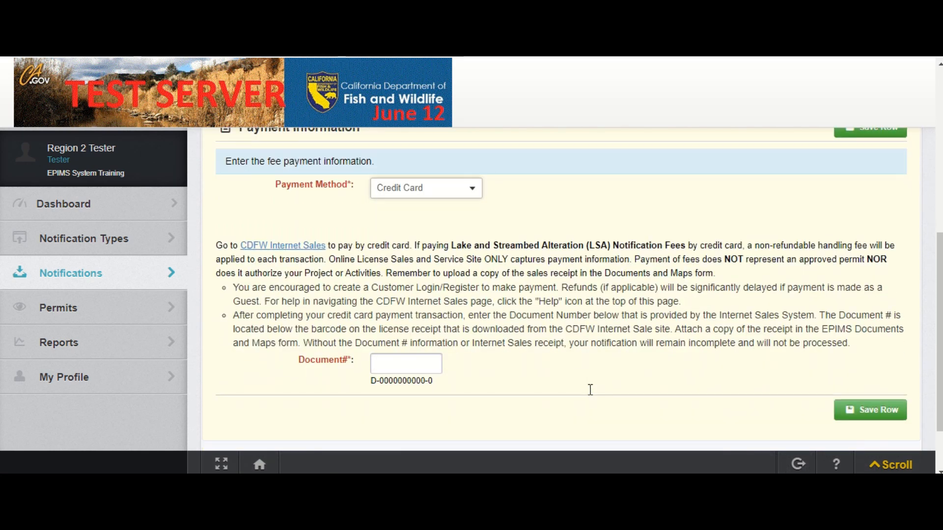
click(289, 248)
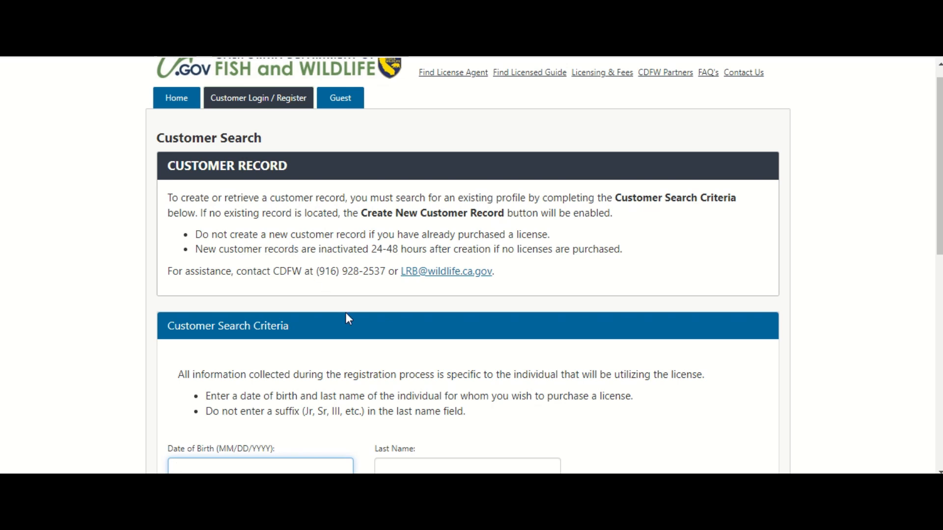
scroll(365, 330, down, 1)
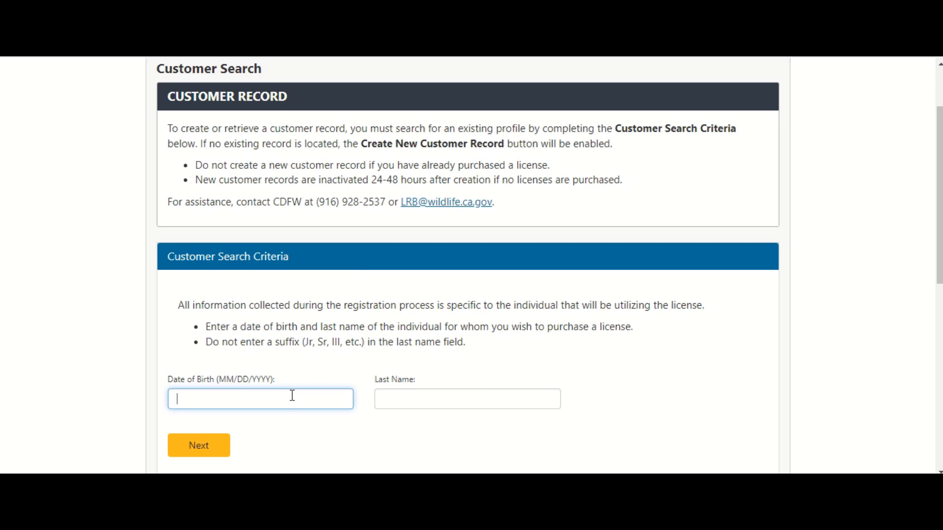
scroll(292, 395, down, 5)
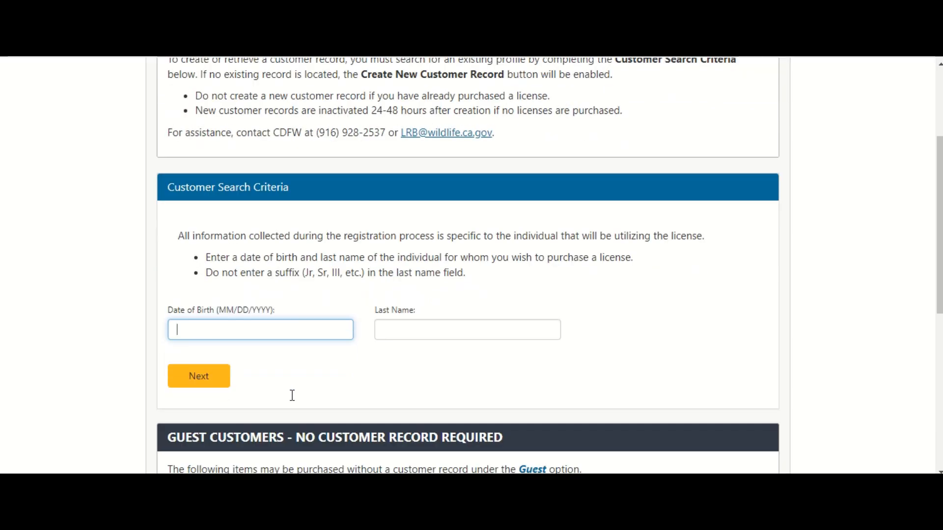
scroll(291, 396, down, 1)
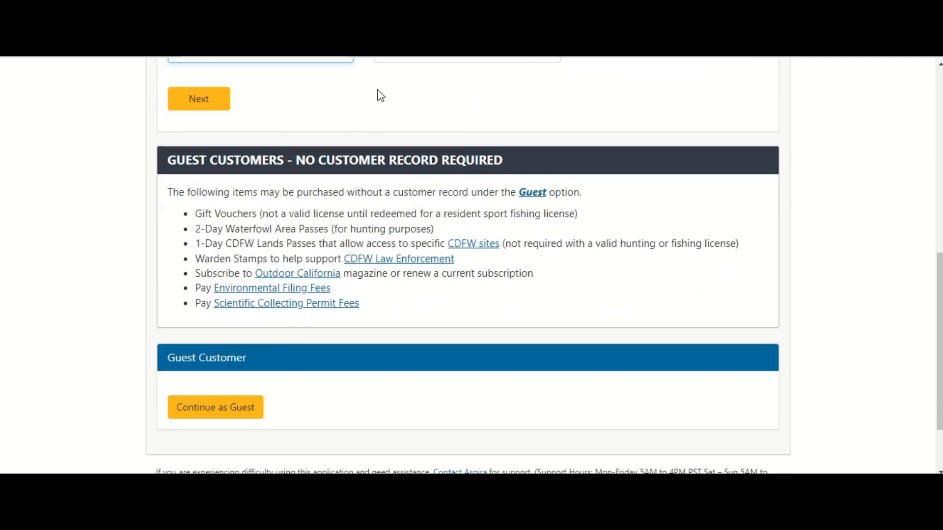
scroll(378, 95, down, 1)
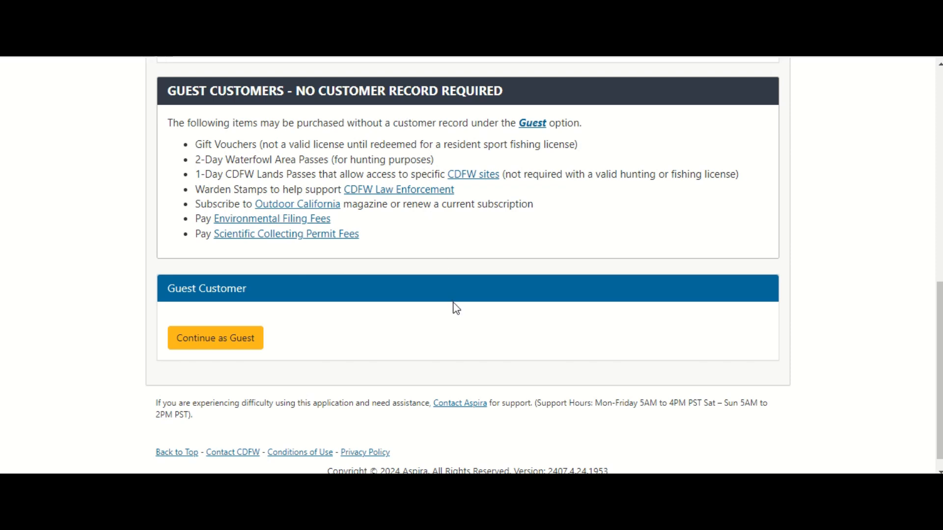
scroll(456, 308, down, 1)
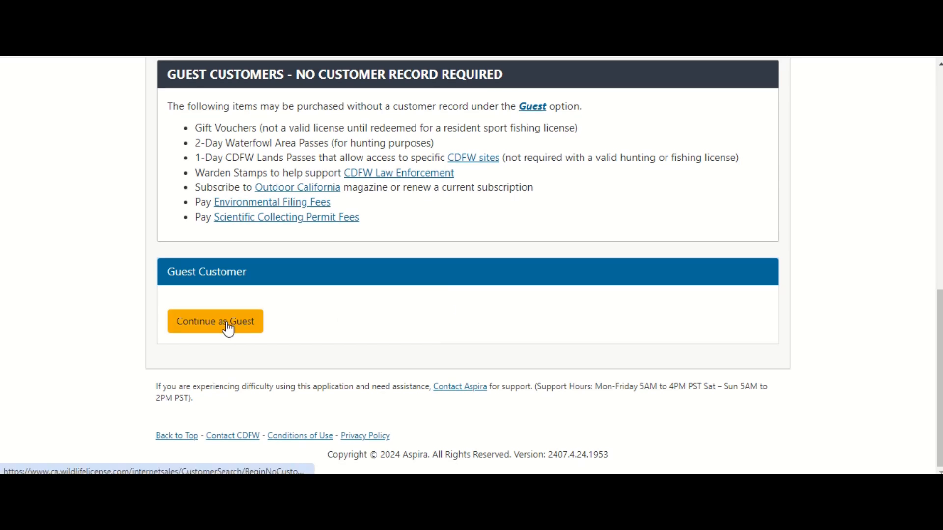
click(228, 329)
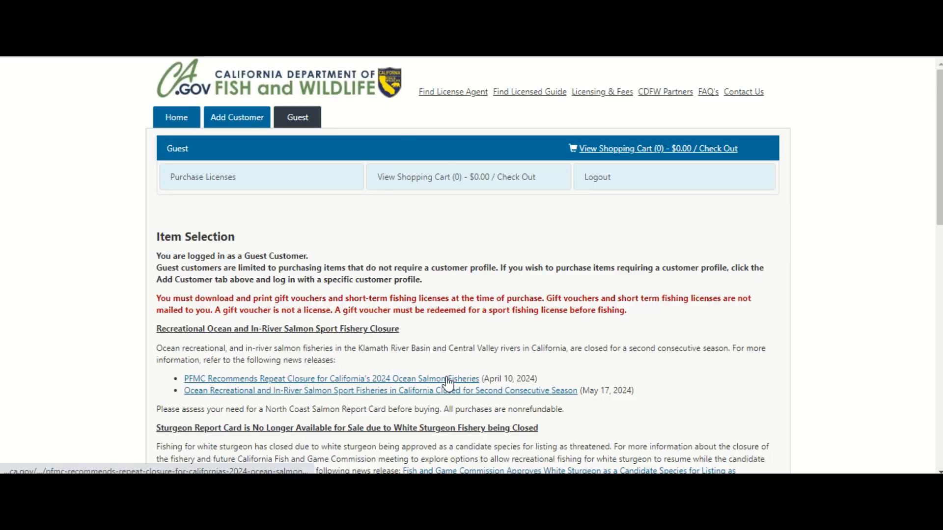
Show the purchasable items for 2024 - Lake and Streambed Alteration (LSA)
scroll(448, 382, down, 2)
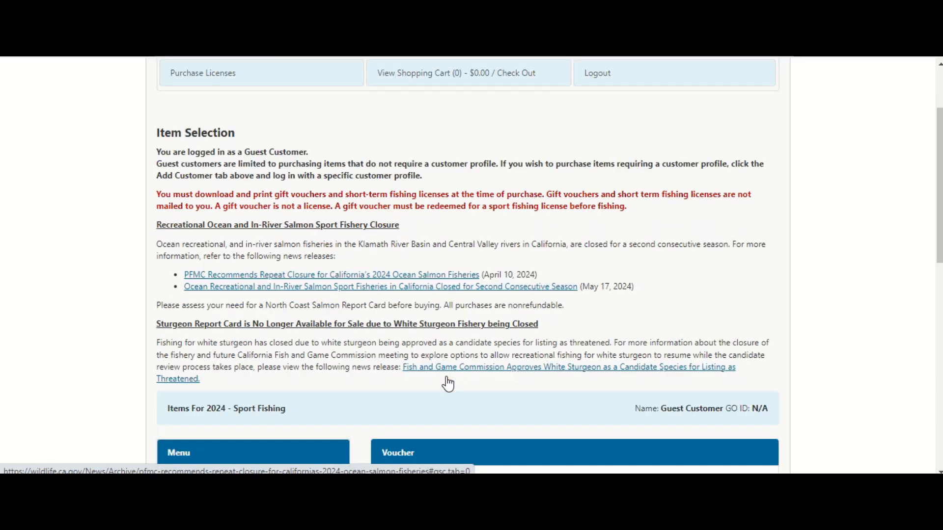
scroll(448, 382, down, 5)
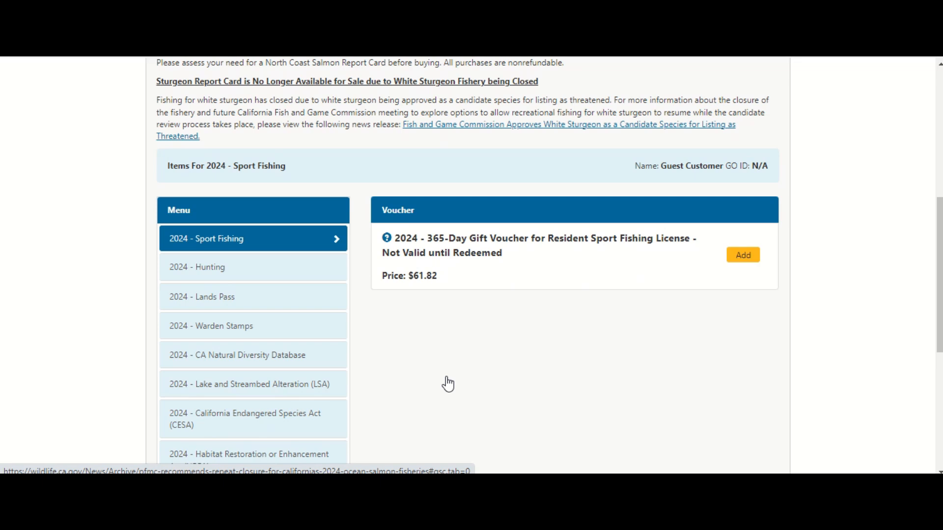
scroll(448, 384, down, 1)
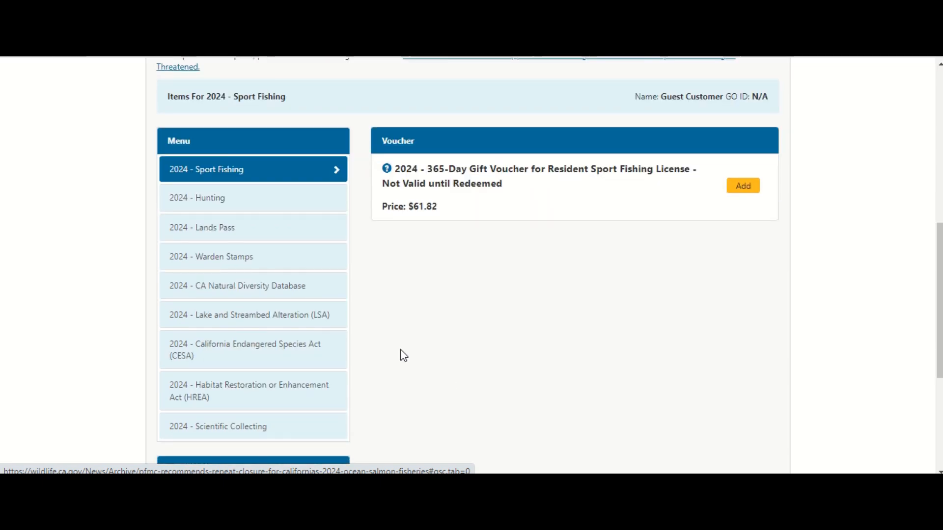
click(295, 317)
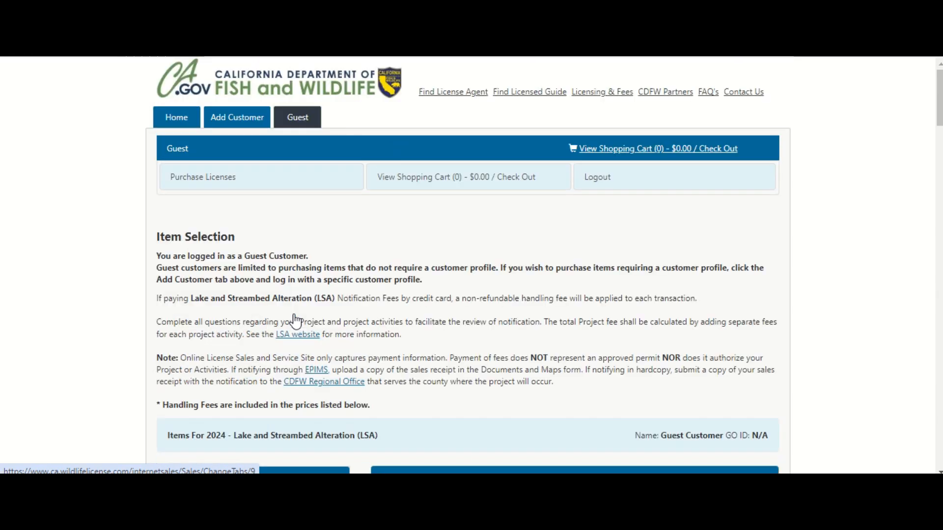
Add the 2024 - 1602 Standard item for project costs $5,000 to less than $10,000, accepting a quantity of 1
scroll(686, 337, down, 5)
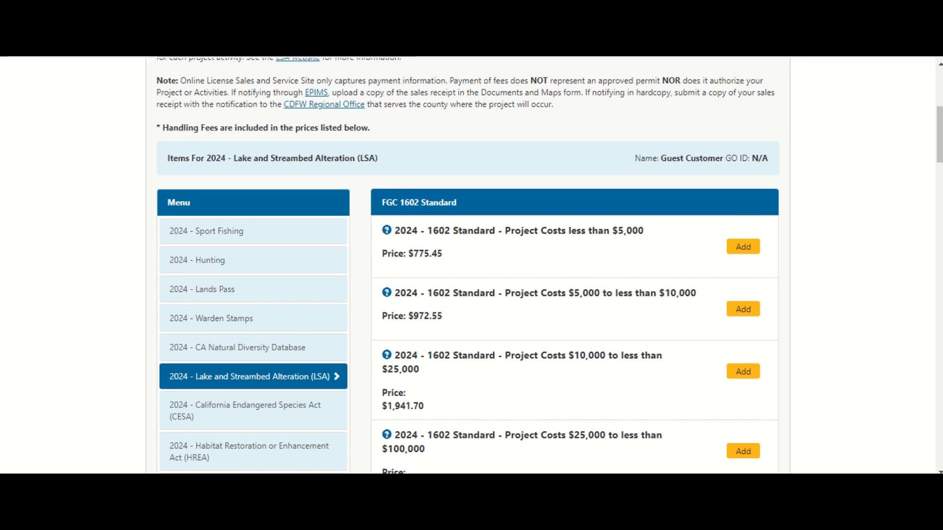
scroll(546, 196, down, 1)
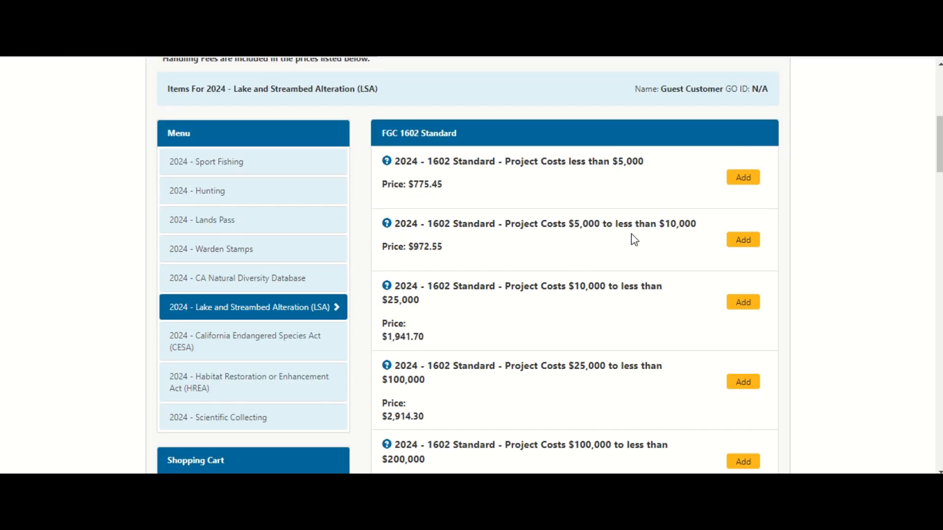
click(743, 239)
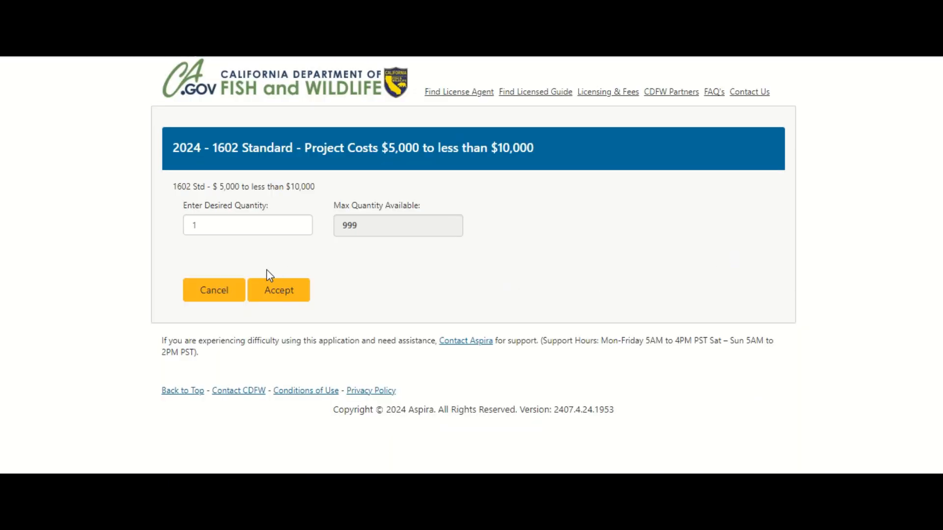
click(281, 293)
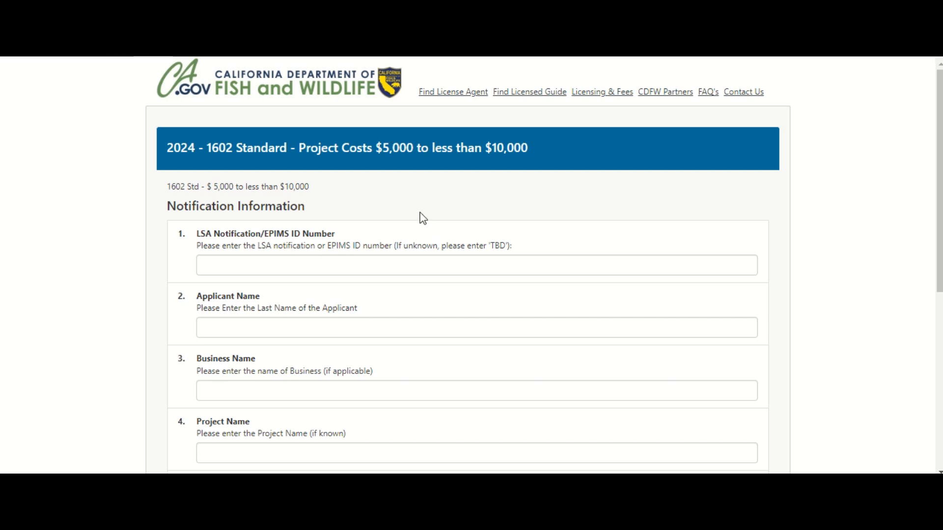
Acknowledge the Permit Fee Payment Notice and submit the item's notification information form
scroll(455, 299, down, 5)
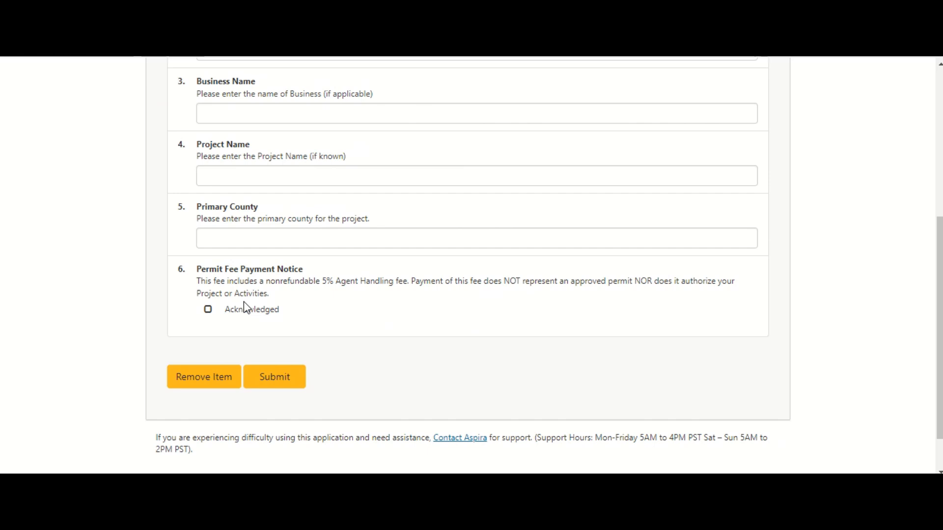
click(209, 311)
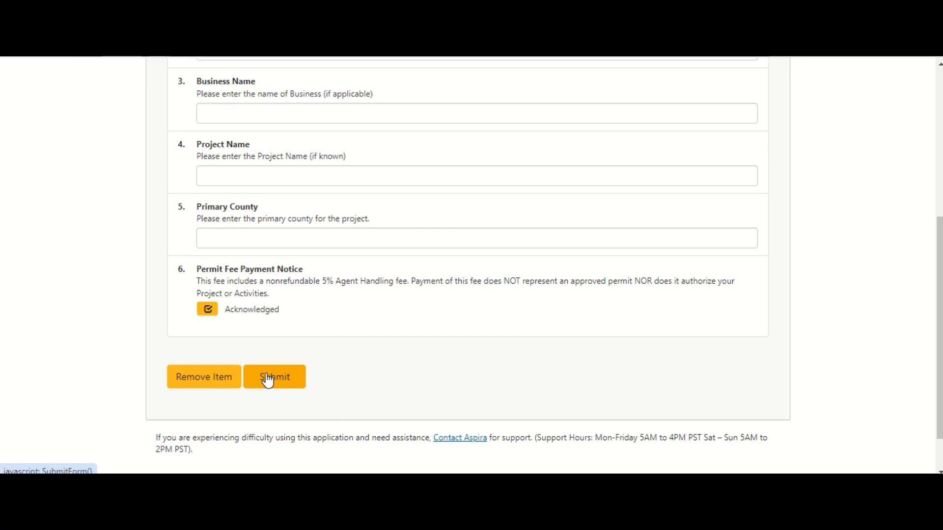
key(ctrl+Tab)
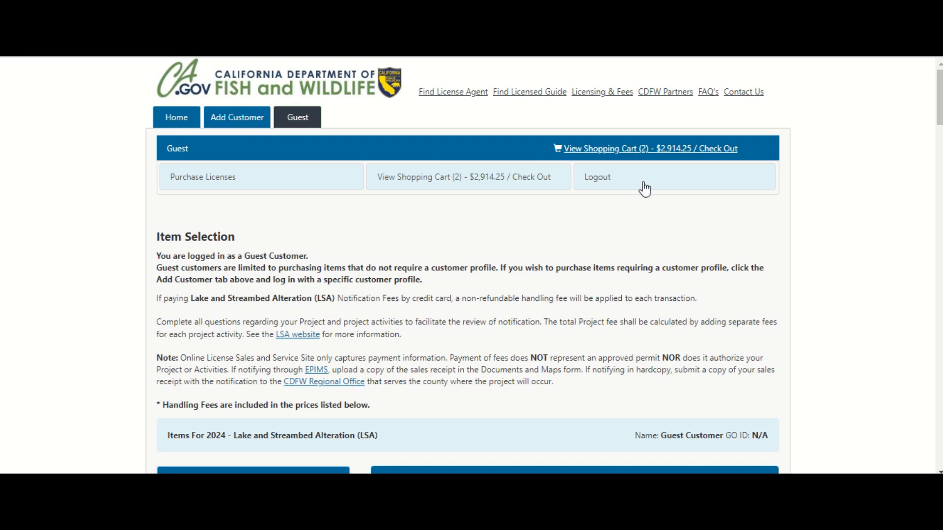
Open the shopping cart with the two 1602 Standard fee items and proceed to checkout
click(656, 149)
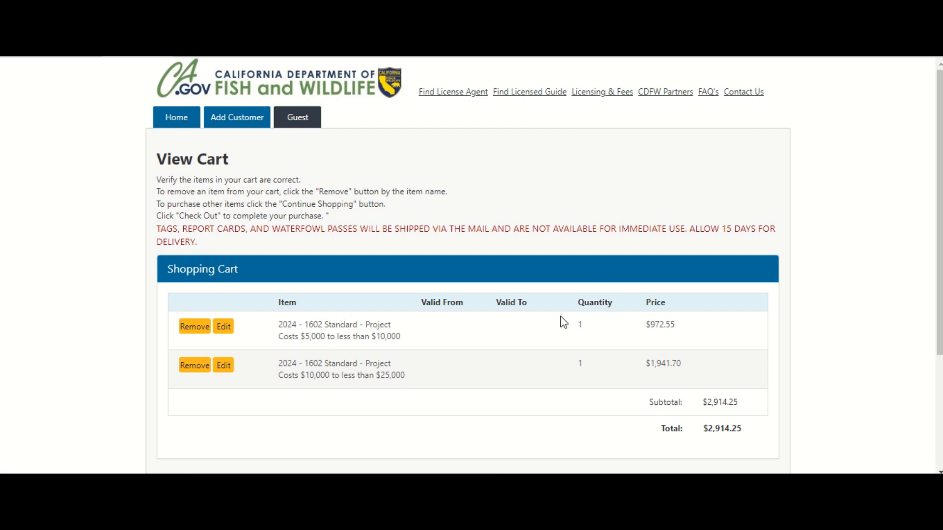
scroll(562, 322, down, 3)
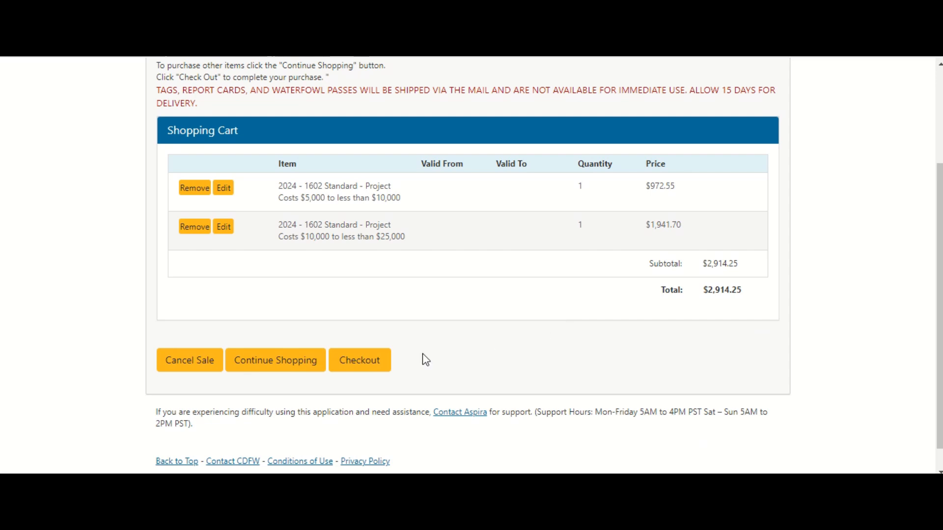
click(359, 364)
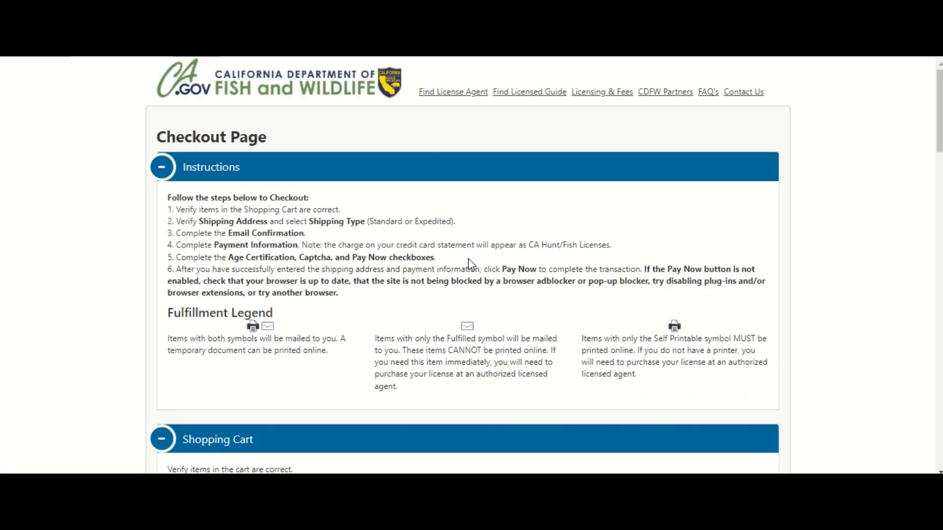
Review the checkout page's instructions, shipping address, email confirmation and credit card payment sections
scroll(468, 259, down, 8)
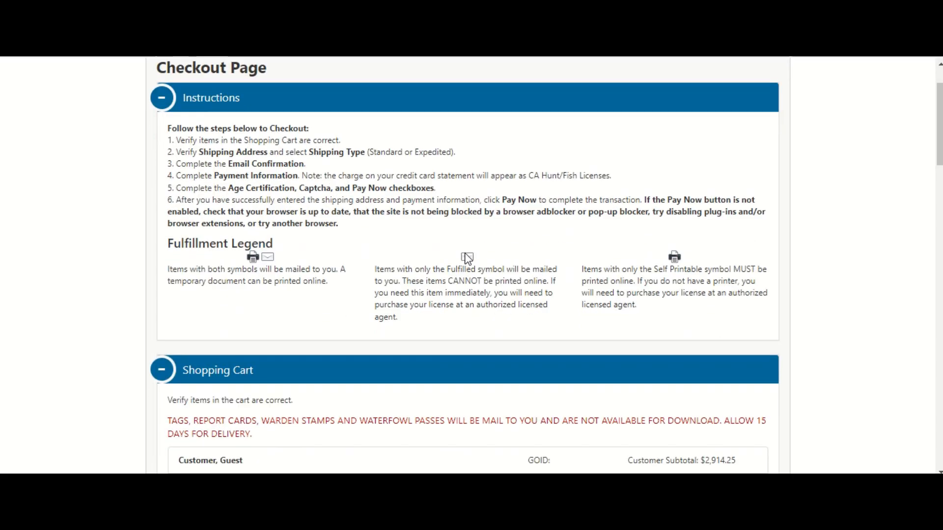
scroll(460, 256, down, 5)
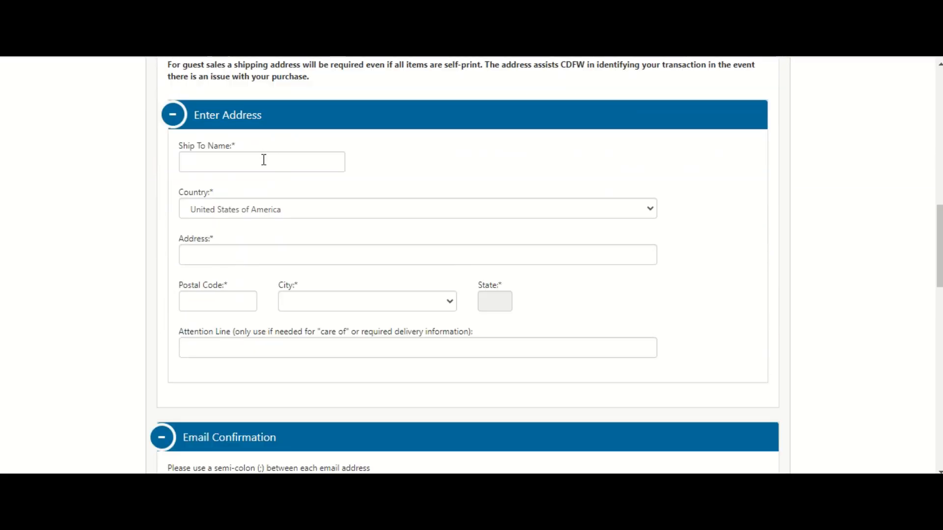
scroll(322, 369, down, 1)
scroll(323, 364, down, 2)
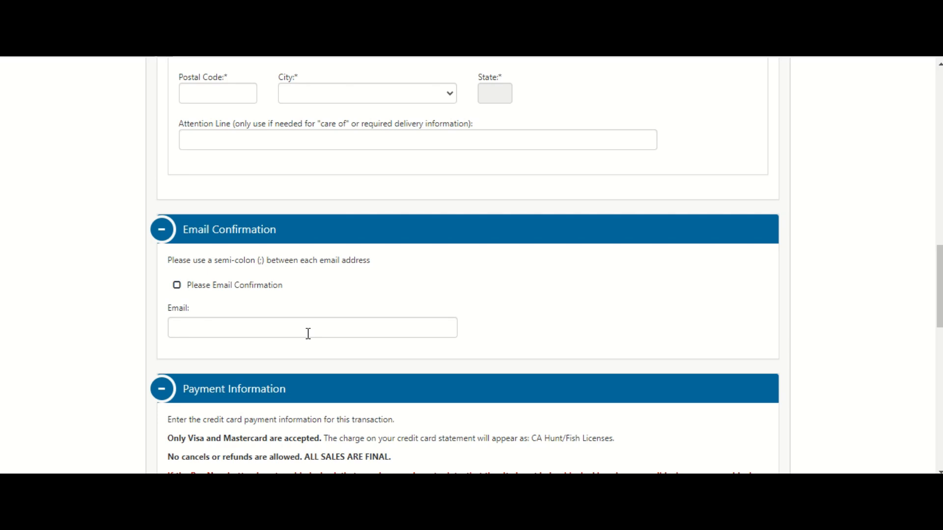
scroll(309, 337, down, 5)
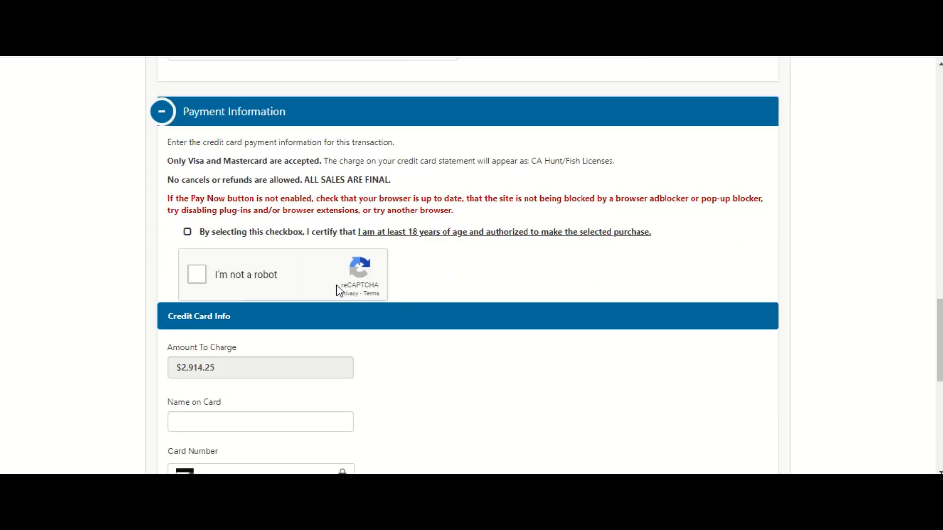
scroll(332, 300, down, 6)
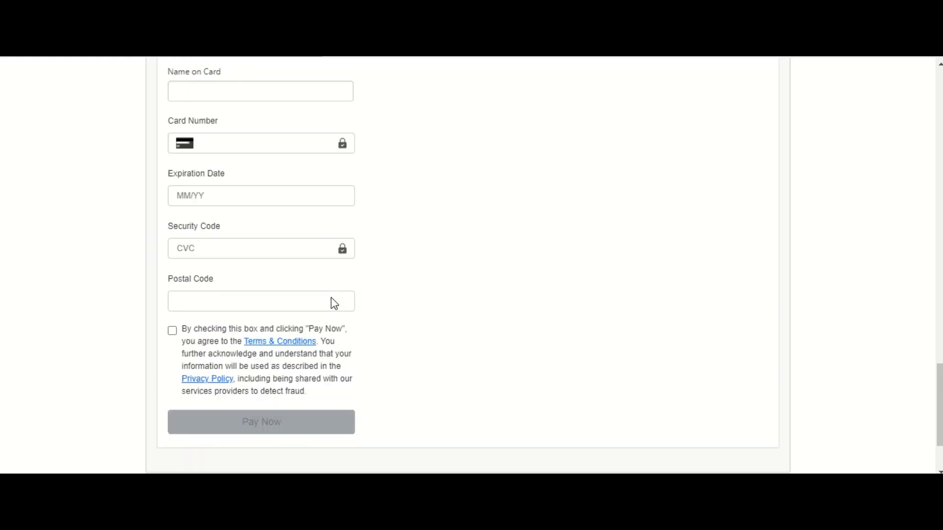
scroll(331, 297, down, 2)
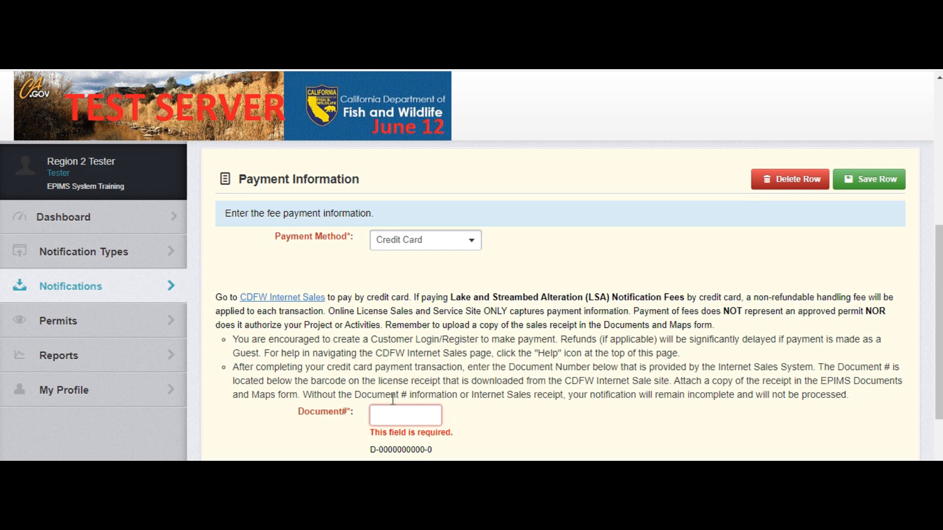
Paste the sales receipt's document number into the credit card payment information and save the row
click(375, 418)
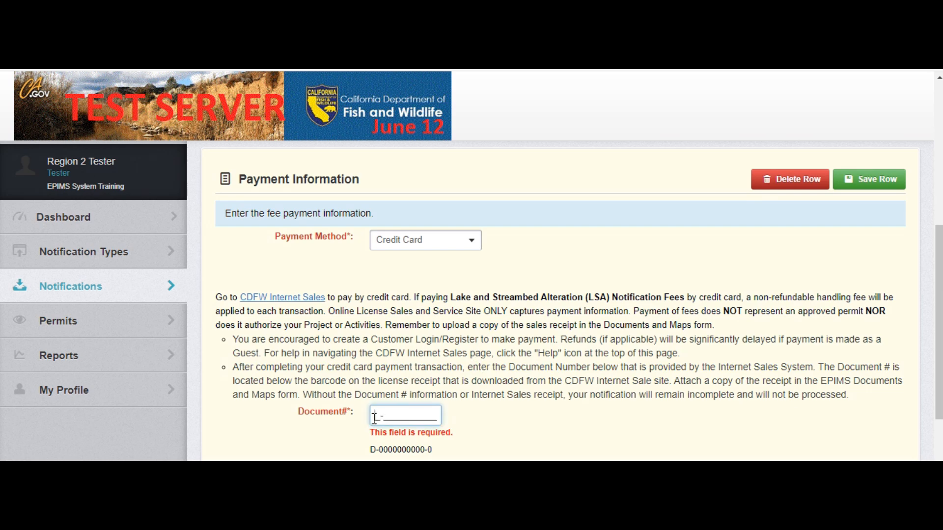
key(ctrl+v)
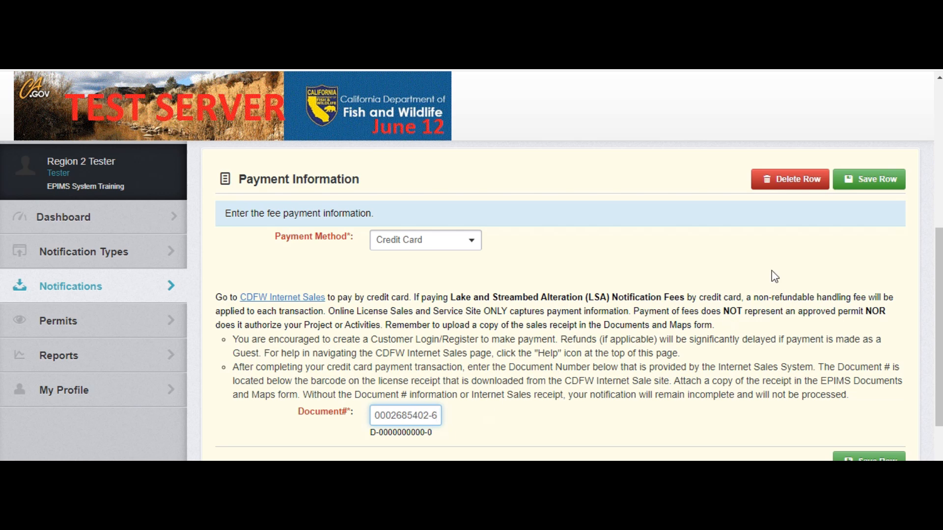
click(869, 188)
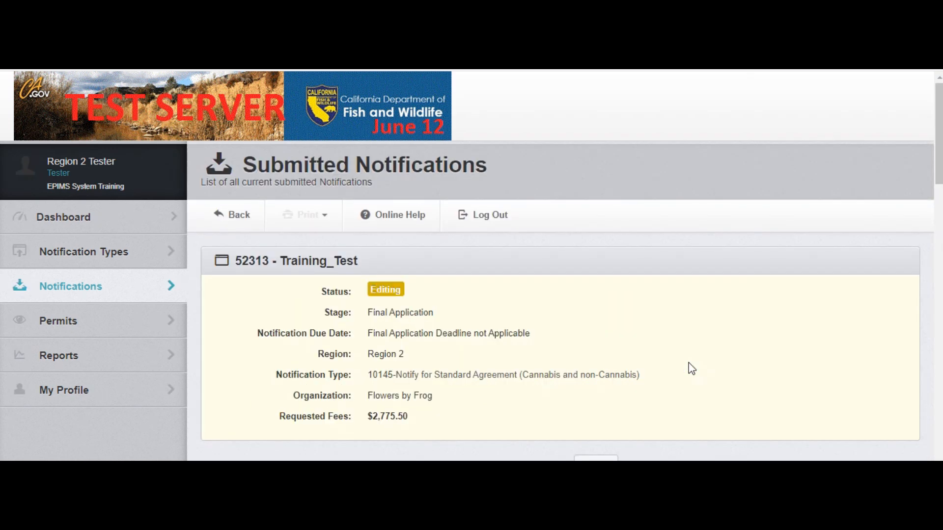
Mark the Fees Schedule form as complete and check its status in the notification's component list
scroll(691, 368, down, 8)
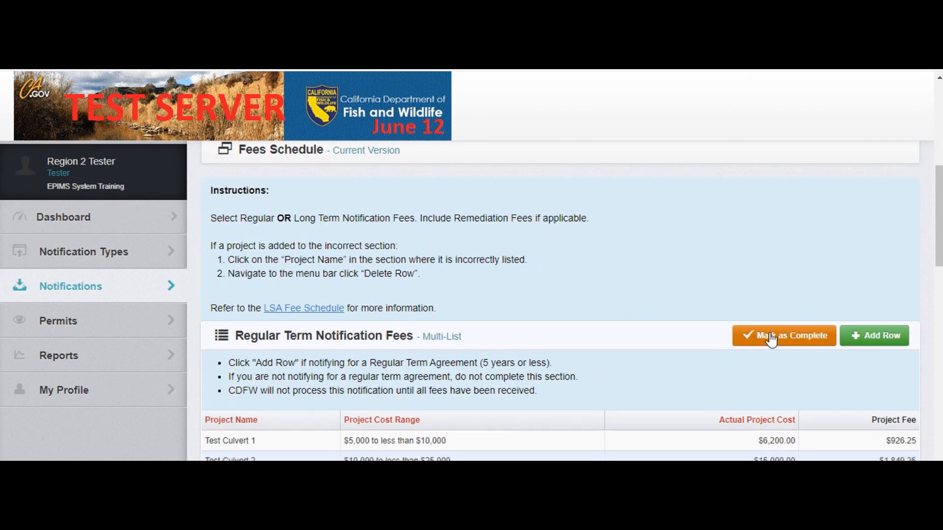
click(771, 339)
scroll(681, 376, down, 10)
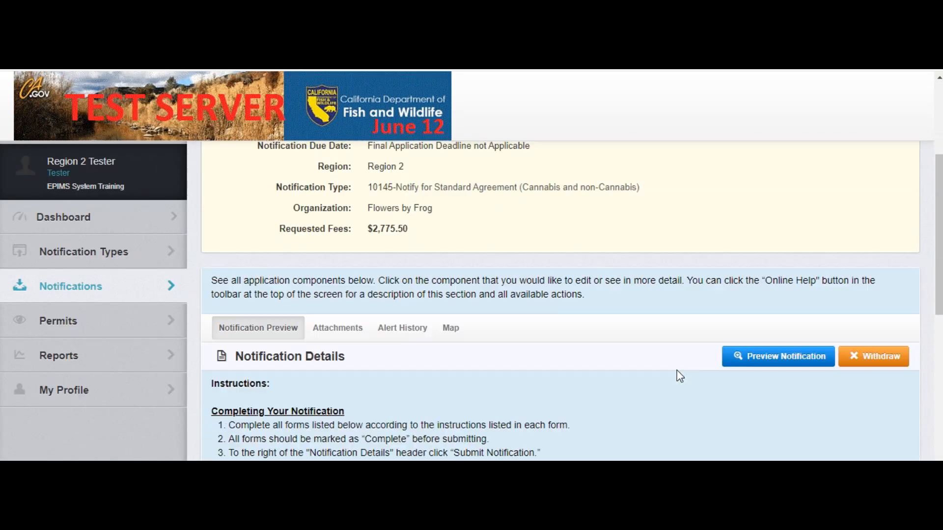
scroll(680, 376, down, 3)
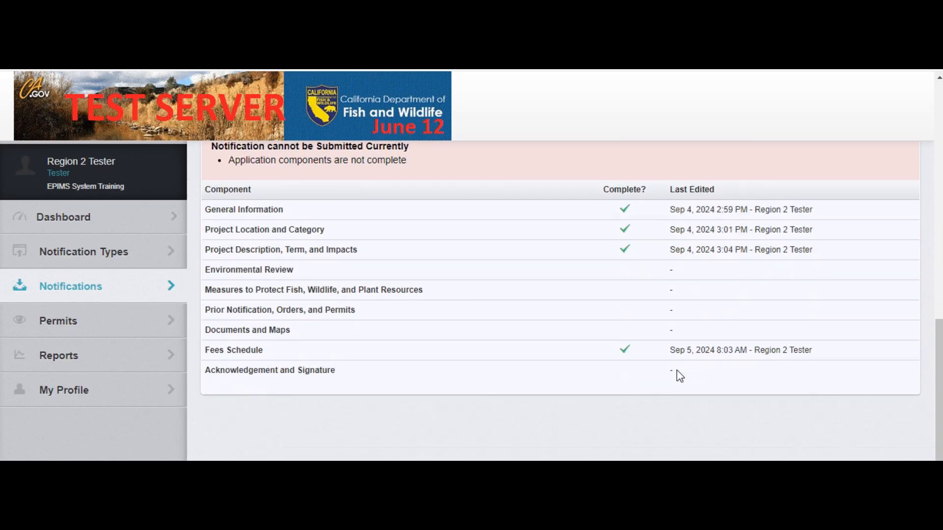